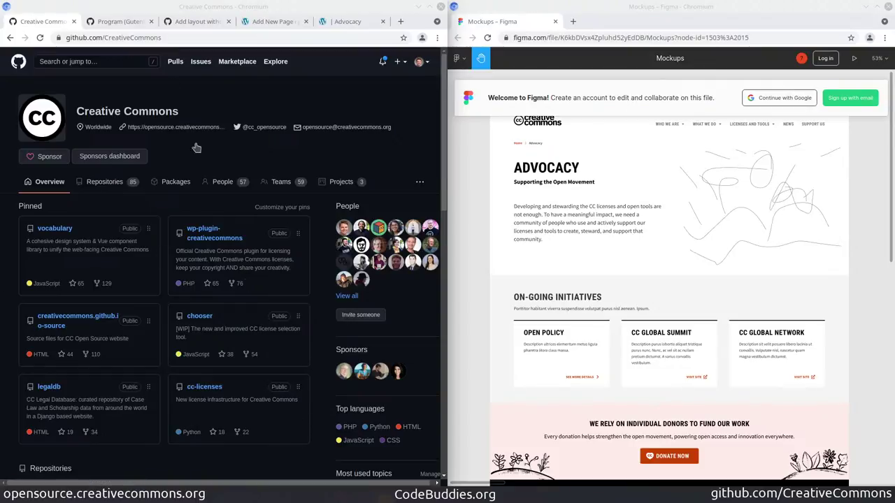
# - Open the "Program (Gutenberg editor test)" issue and read its task and workflow alongside the Program page mockup
pyautogui.click(125, 23)
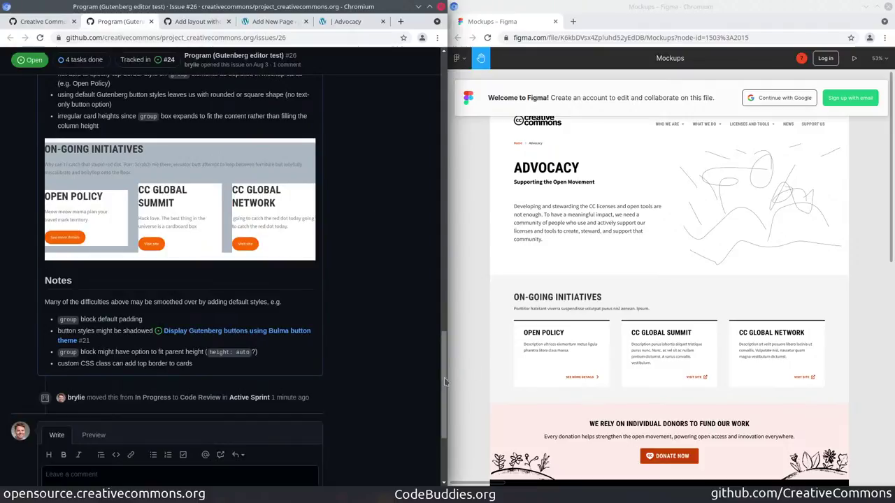
pyautogui.moveTo(444, 381); pyautogui.dragTo(445, 98)
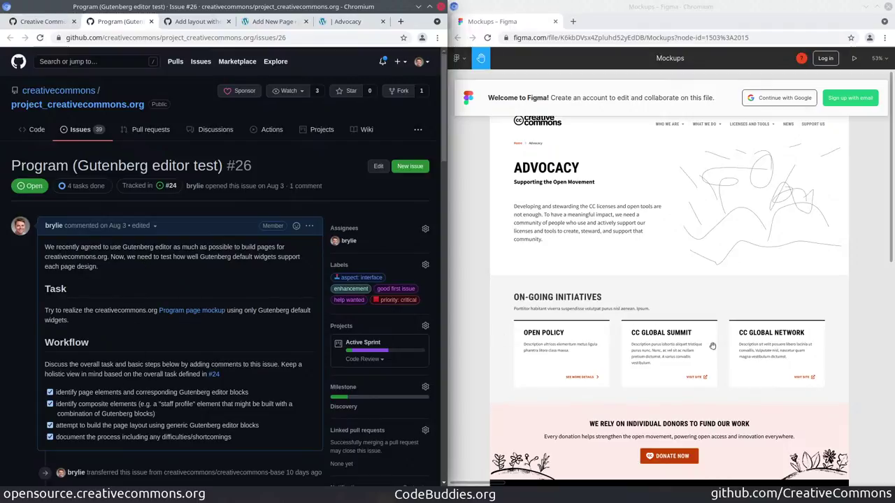
pyautogui.scroll(3, 653, 305)
pyautogui.scroll(-2, 651, 304)
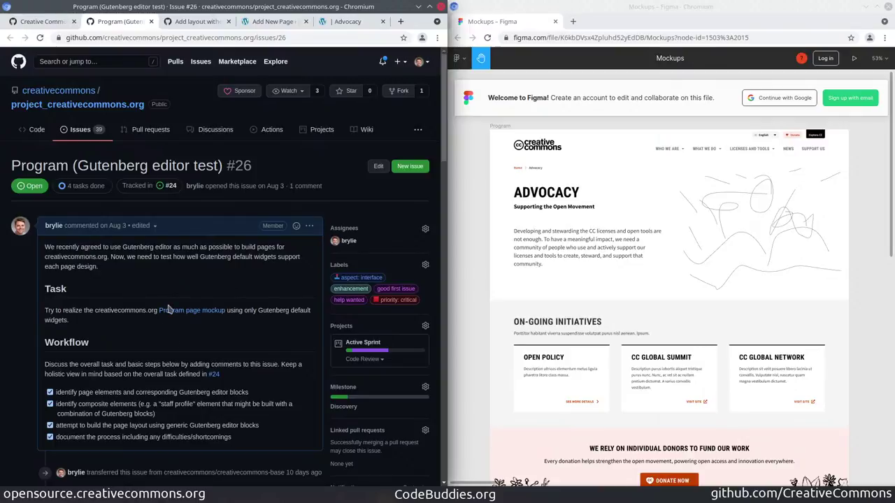
pyautogui.scroll(-2, 162, 308)
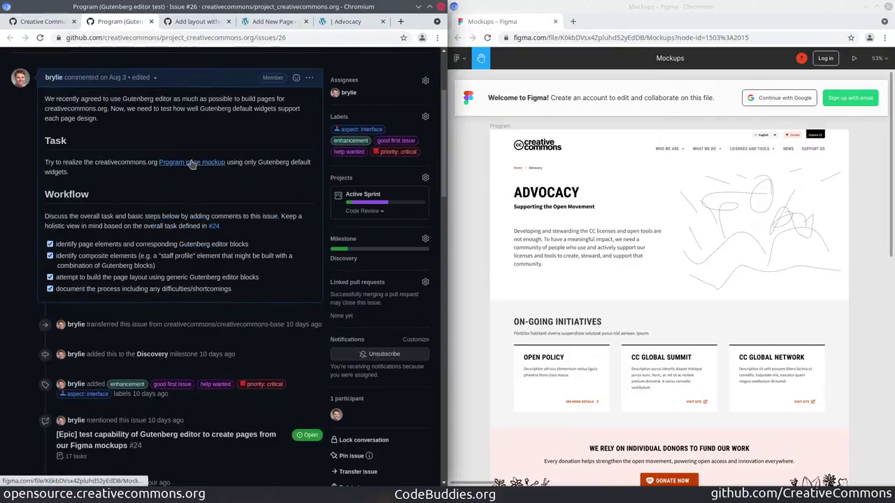
pyautogui.scroll(1, 256, 240)
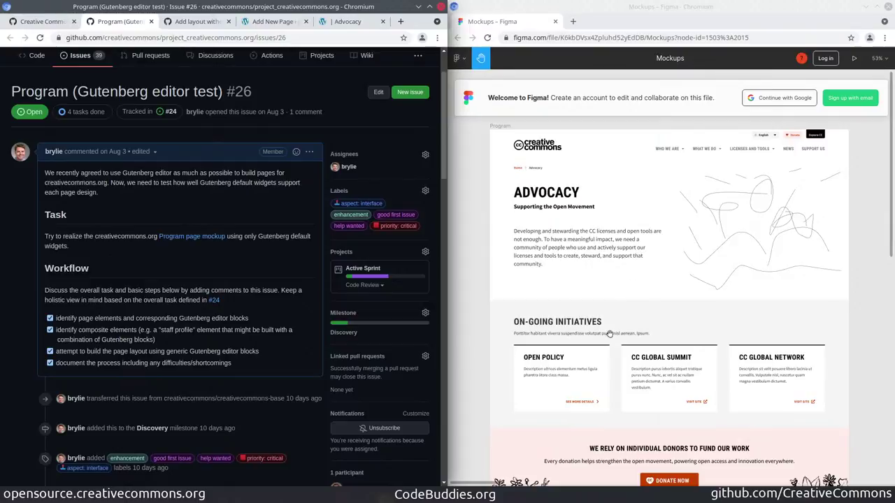
# - Read the issue's comment with the mockup, the initial attempt's block structure, its styling shortcomings and the notes
pyautogui.scroll(-2, 217, 299)
pyautogui.scroll(-10, 215, 298)
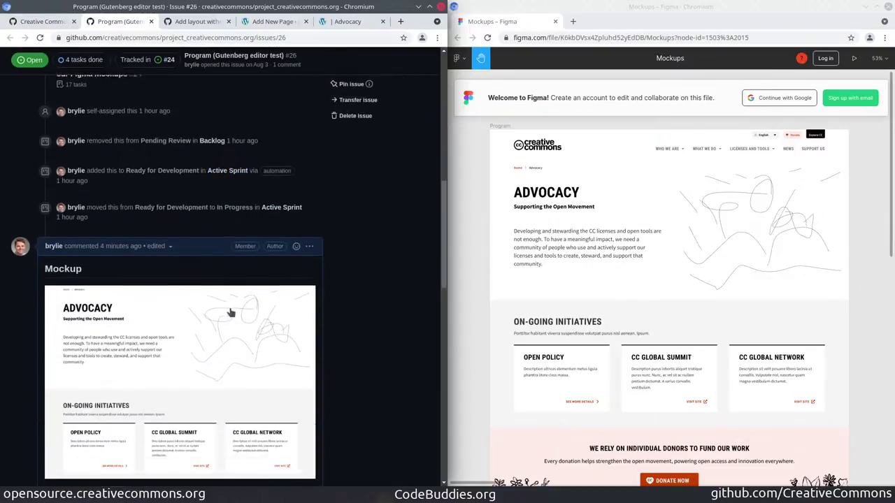
pyautogui.scroll(-6, 181, 308)
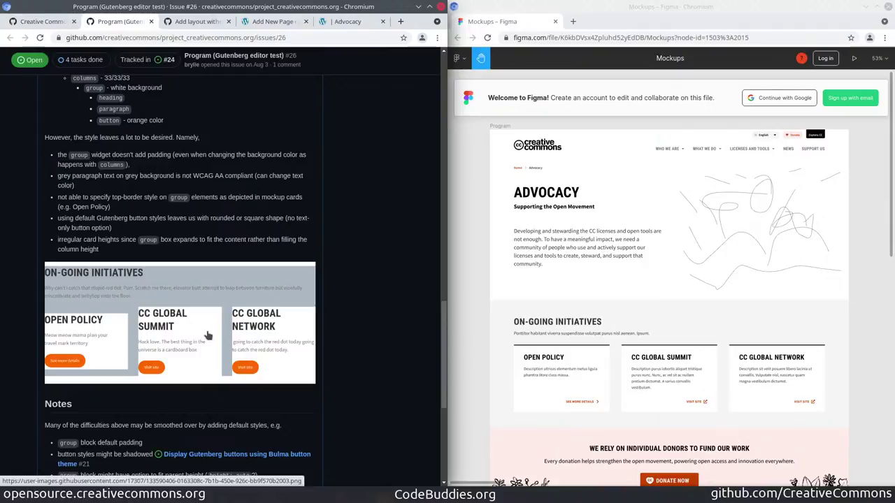
pyautogui.scroll(-2, 199, 357)
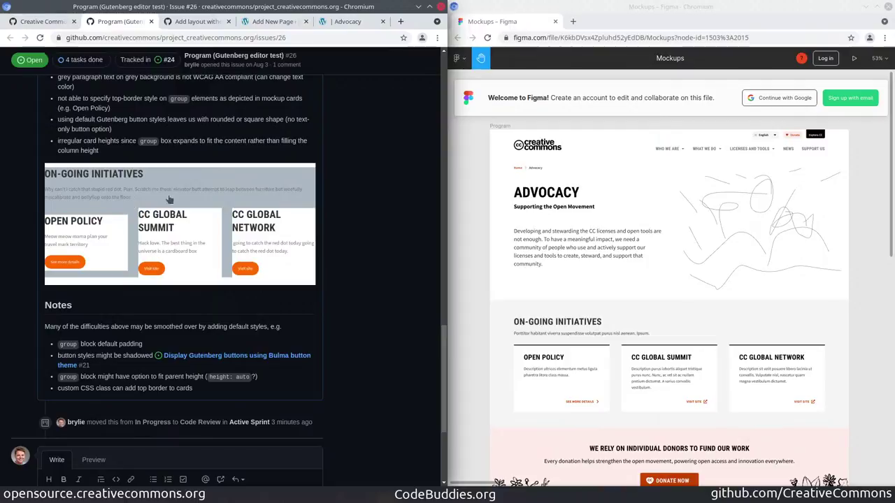
pyautogui.scroll(1, 196, 249)
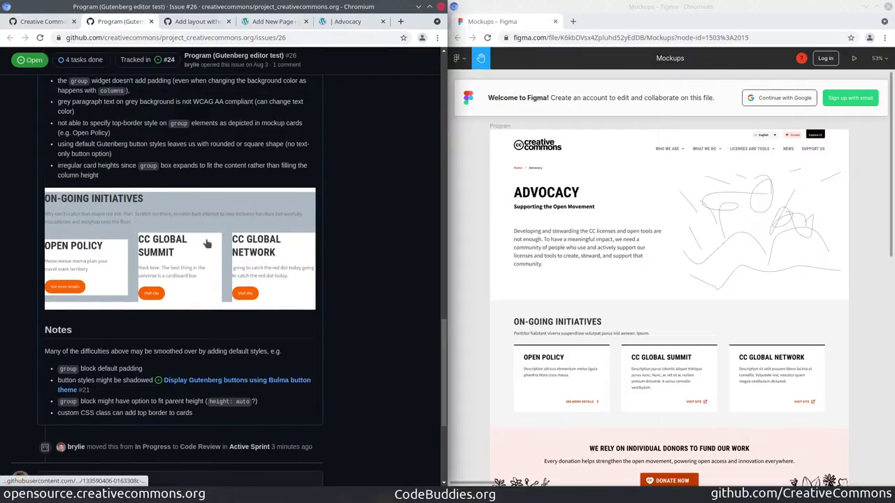
# - Review the Advocacy page in the WordPress editor and on the published site against the mockup
pyautogui.click(275, 23)
pyautogui.scroll(4, 222, 169)
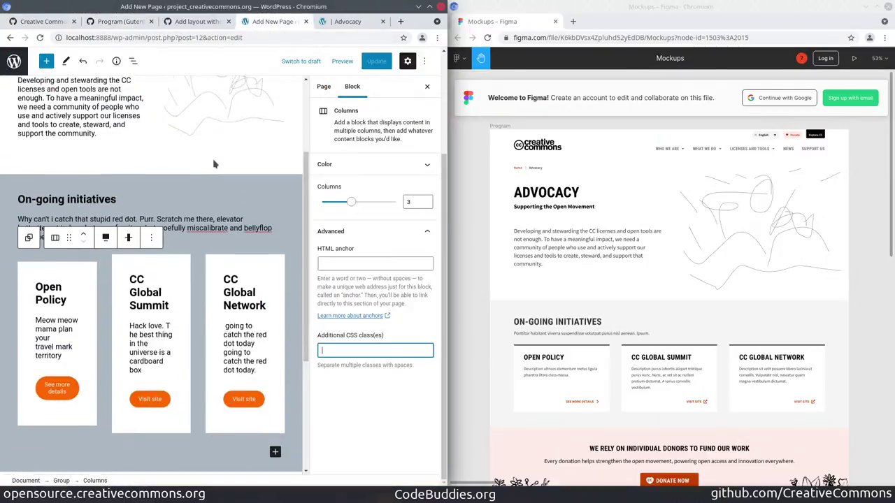
pyautogui.click(348, 23)
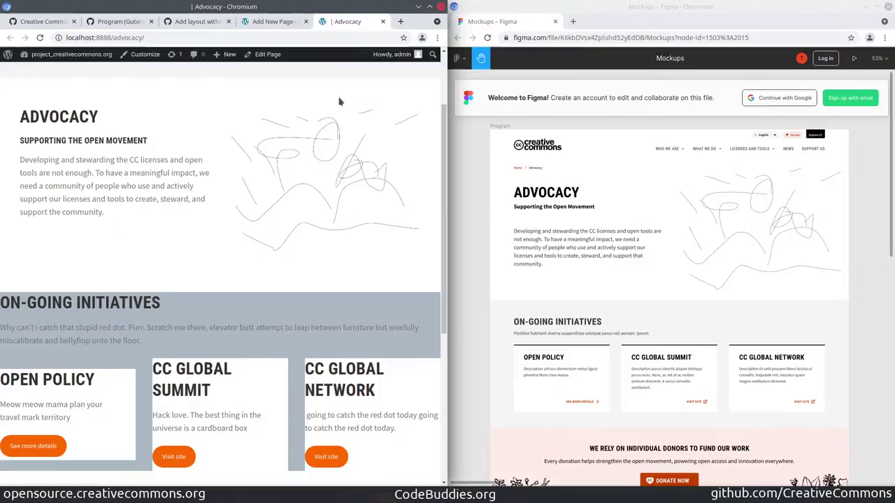
pyautogui.scroll(-3, 241, 213)
pyautogui.scroll(4, 216, 261)
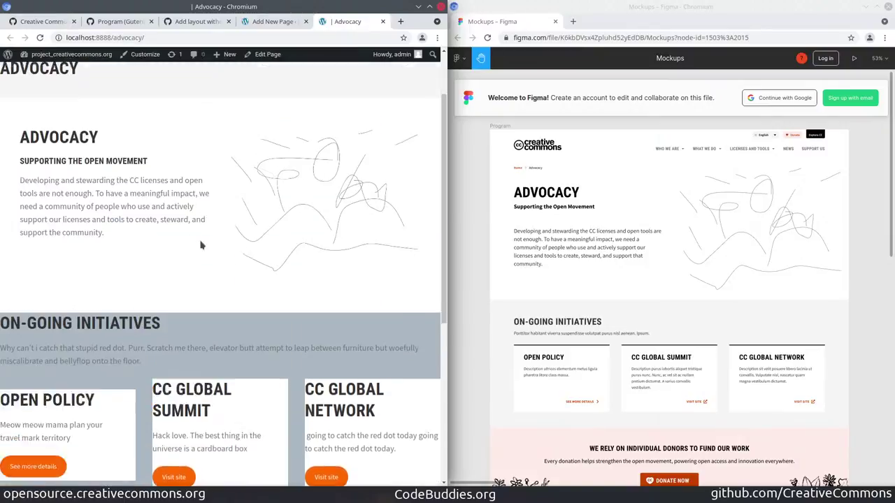
pyautogui.scroll(-1, 212, 244)
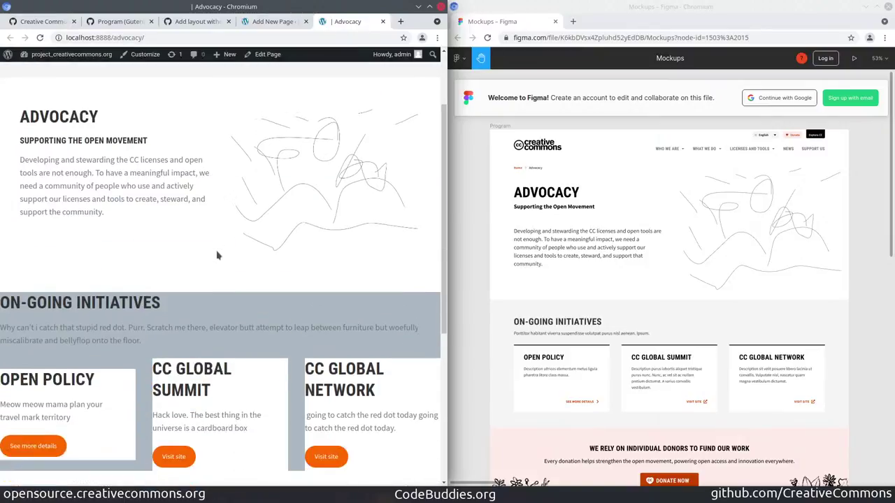
# - In the page editor, inspect the upper Advocacy section's Post Title block, its parent Column and the enclosing Columns block
pyautogui.click(274, 22)
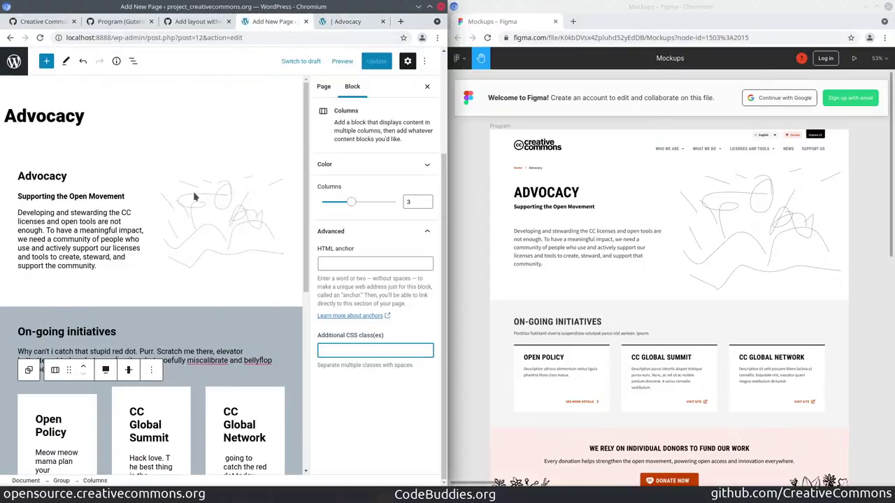
pyautogui.click(100, 131)
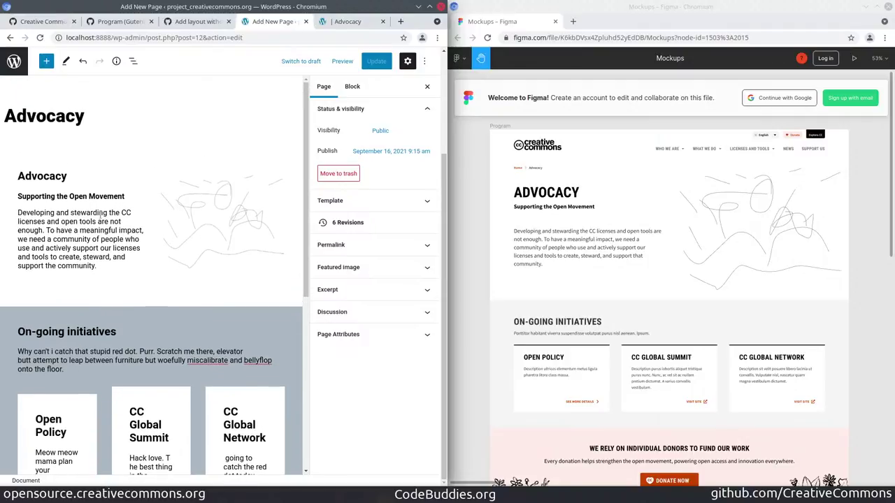
pyautogui.click(80, 173)
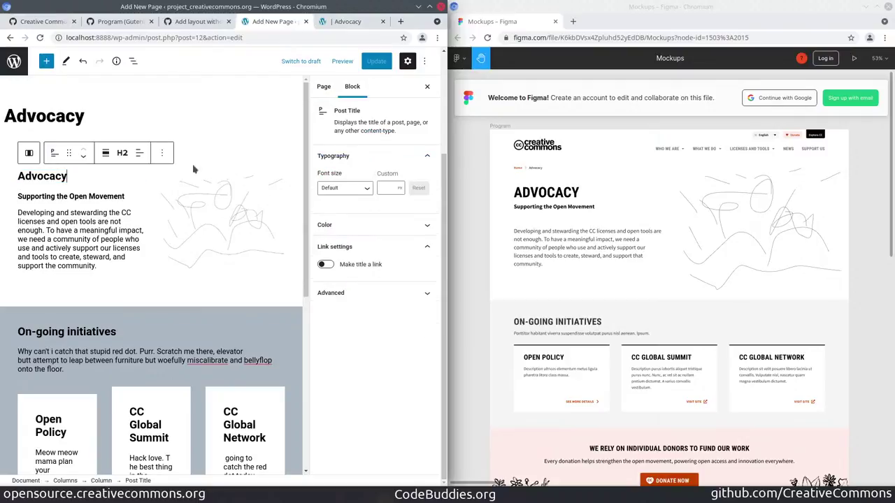
pyautogui.scroll(-1, 38, 296)
pyautogui.scroll(1, 155, 200)
pyautogui.click(28, 152)
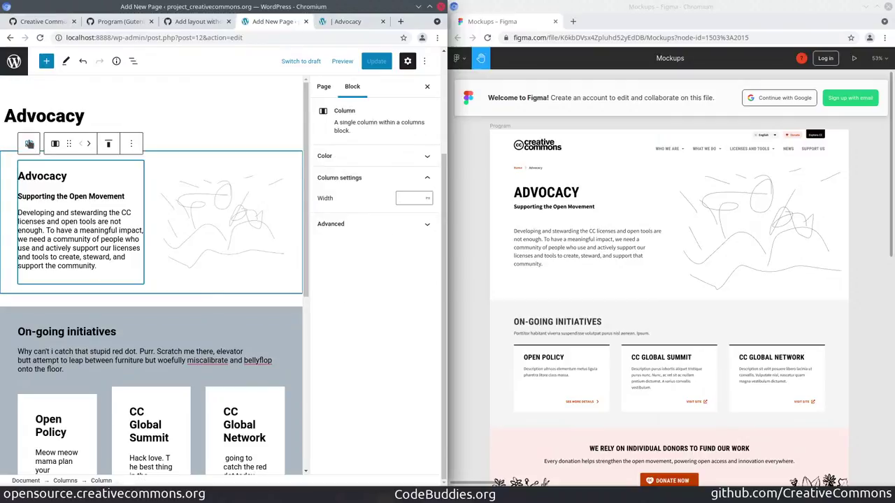
pyautogui.click(28, 142)
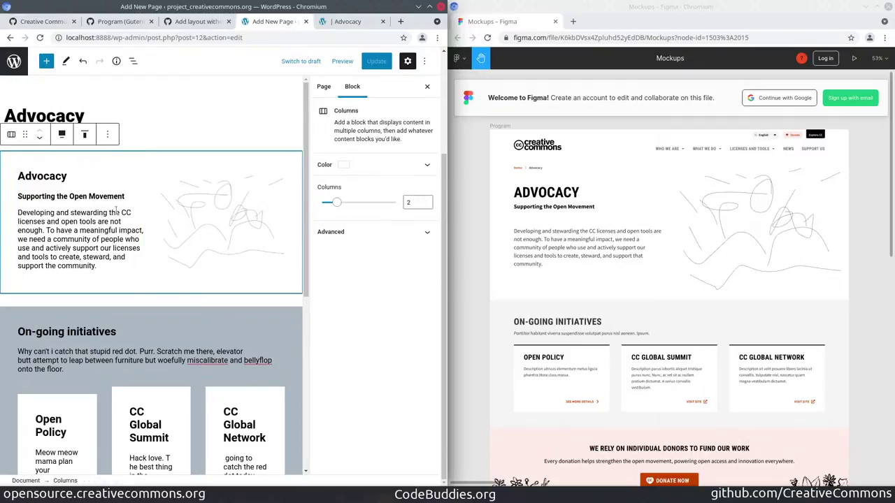
# - Inspect the block settings of the Advocacy title, the "Supporting the Open Movement" heading, the paragraph below and the image
pyautogui.click(87, 176)
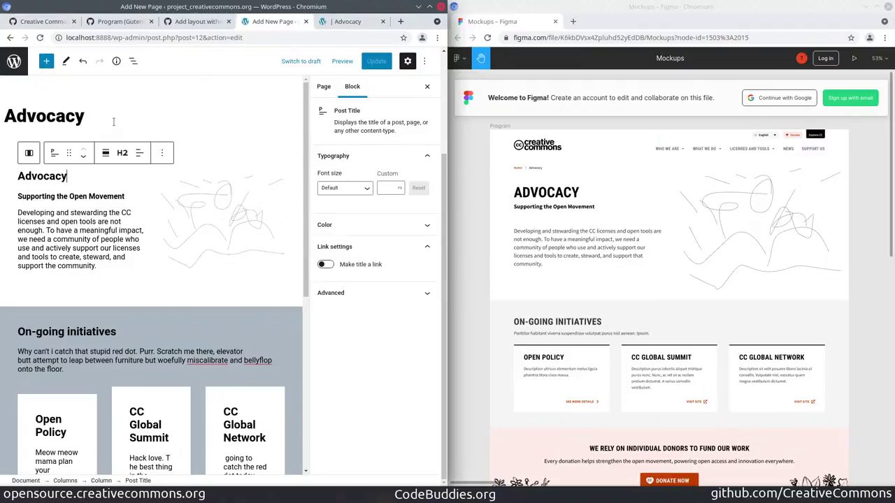
pyautogui.click(112, 198)
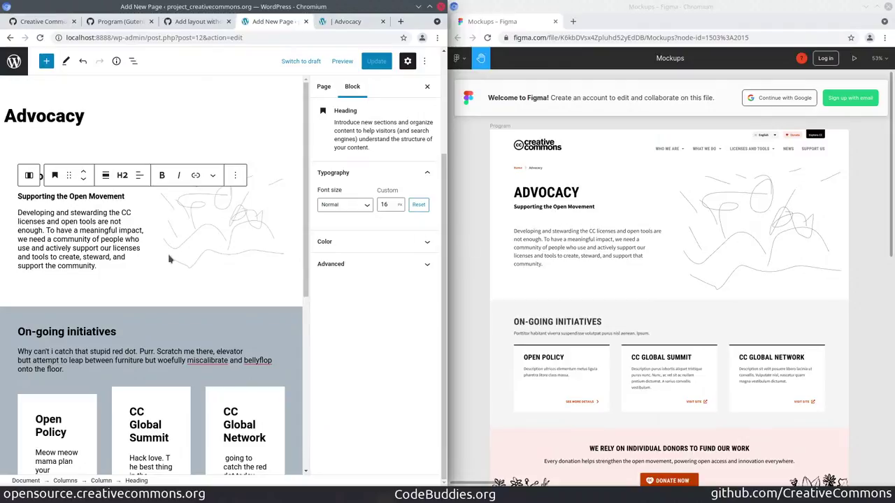
pyautogui.click(110, 228)
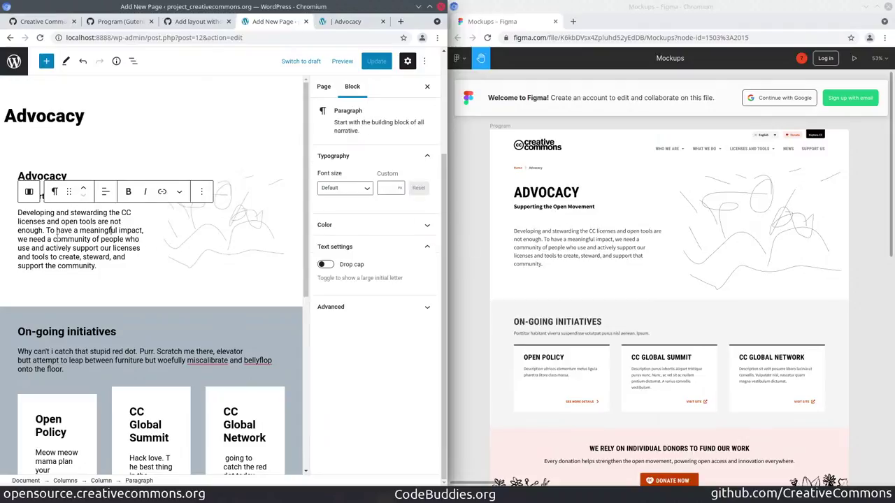
pyautogui.click(220, 247)
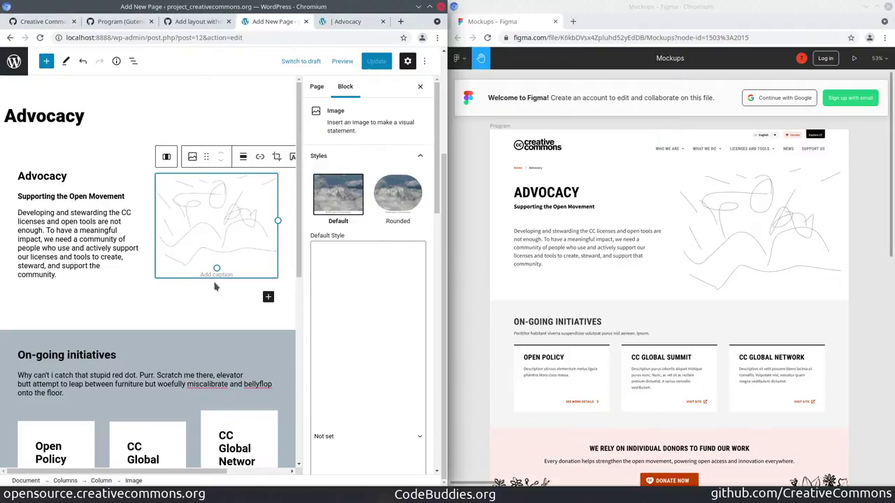
# - Check the issue about a layout without page title, and reread the Gutenberg editor test issue's mockup and initial attempt
pyautogui.click(200, 21)
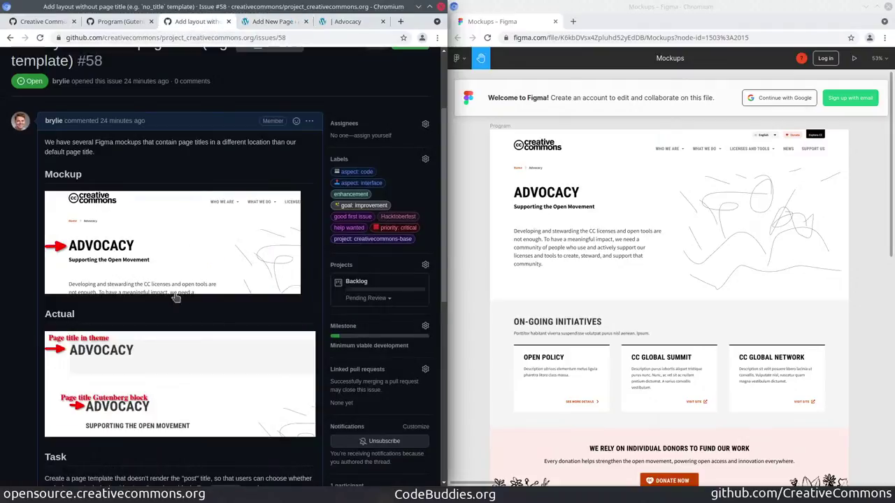
pyautogui.click(112, 21)
pyautogui.scroll(5, 28, 286)
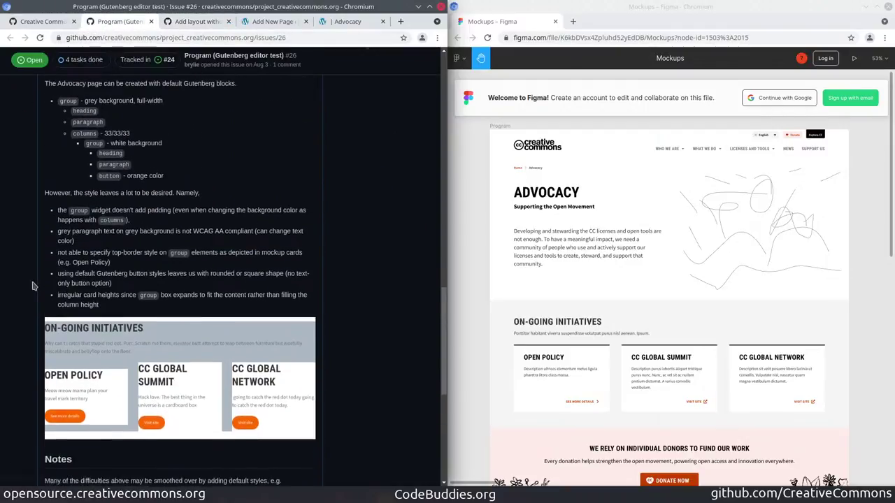
pyautogui.scroll(5, 24, 250)
pyautogui.scroll(-10, 272, 255)
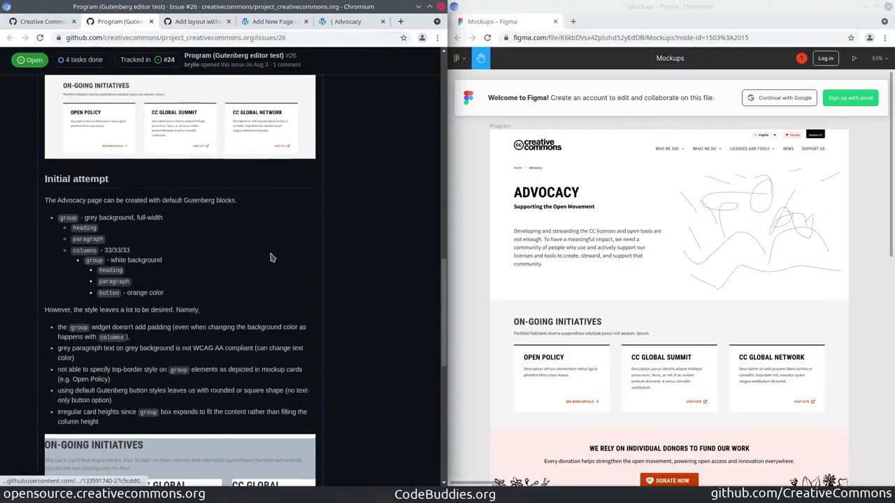
pyautogui.scroll(5, 289, 186)
pyautogui.scroll(-1, 233, 249)
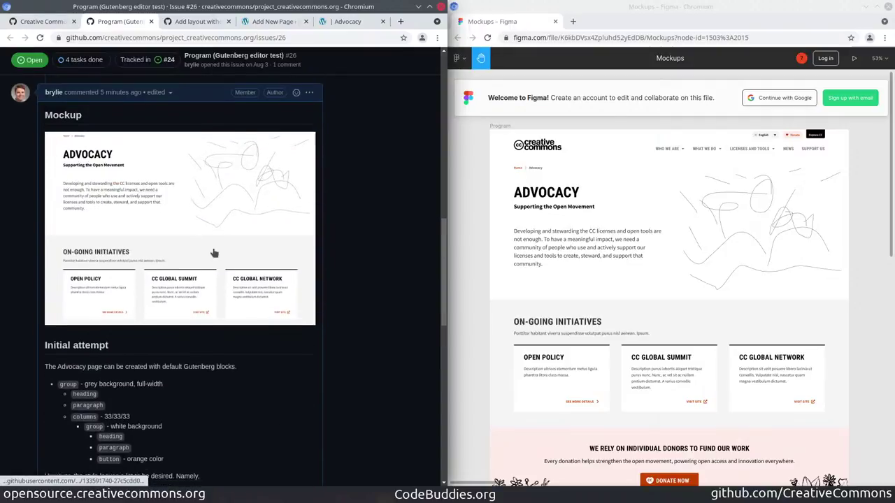
pyautogui.scroll(1, 214, 253)
pyautogui.scroll(-8, 213, 253)
pyautogui.scroll(9, 253, 305)
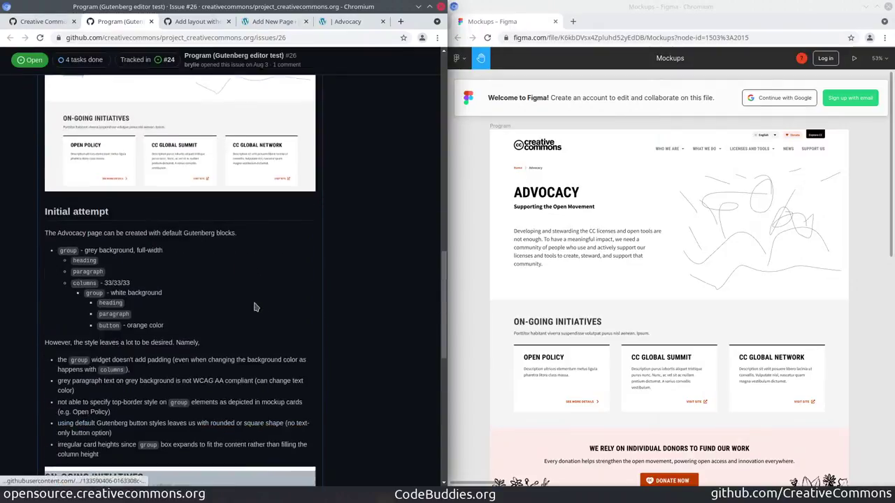
pyautogui.scroll(9, 238, 301)
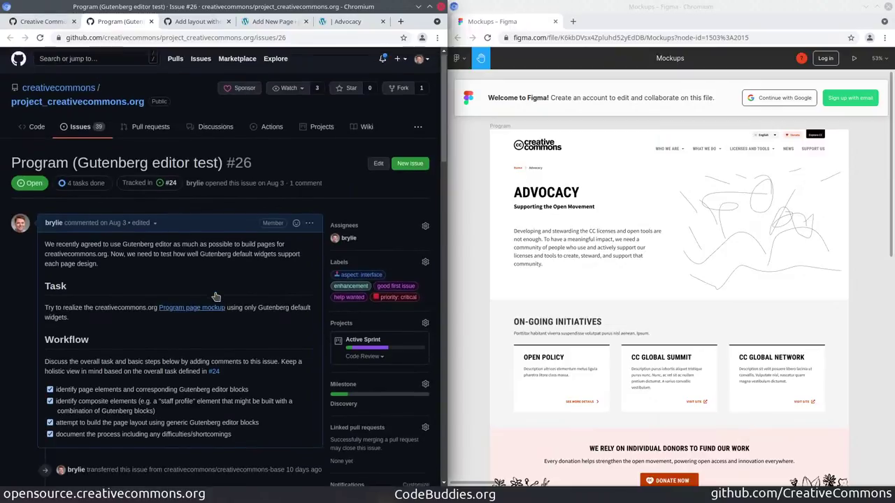
pyautogui.scroll(-4, 210, 299)
pyautogui.scroll(-7, 202, 314)
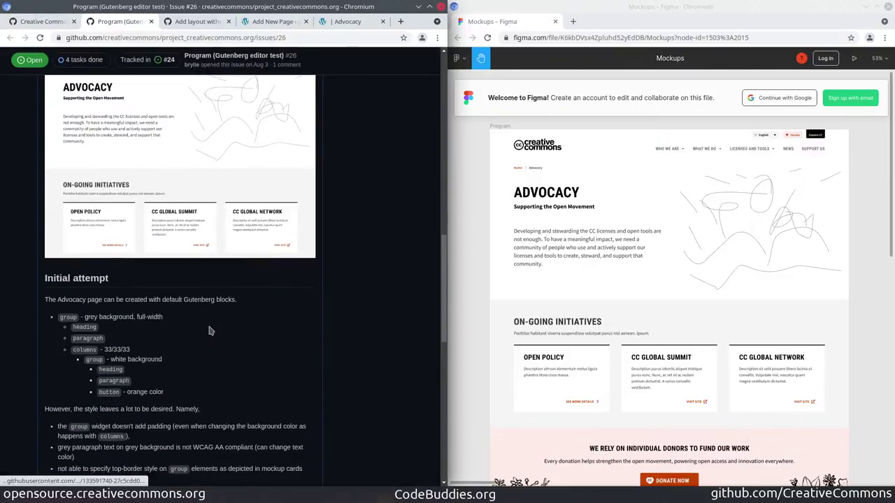
pyautogui.scroll(-3, 214, 333)
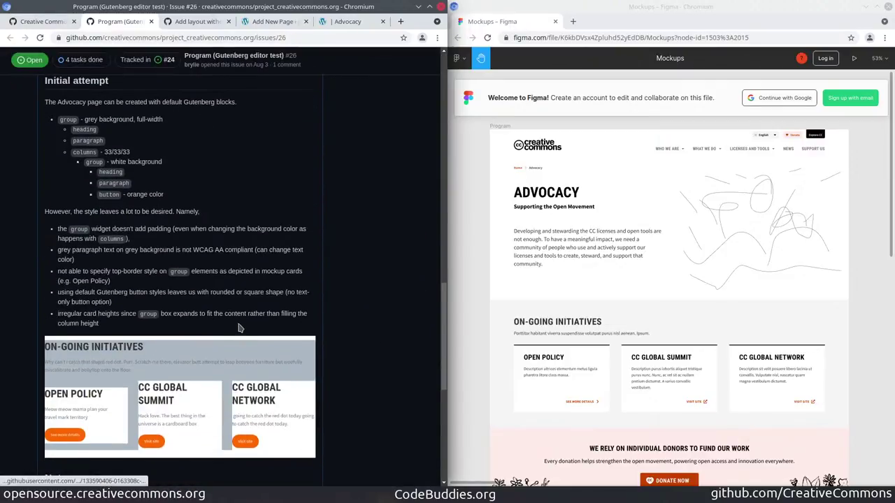
pyautogui.scroll(2, 209, 301)
pyautogui.scroll(1, 208, 296)
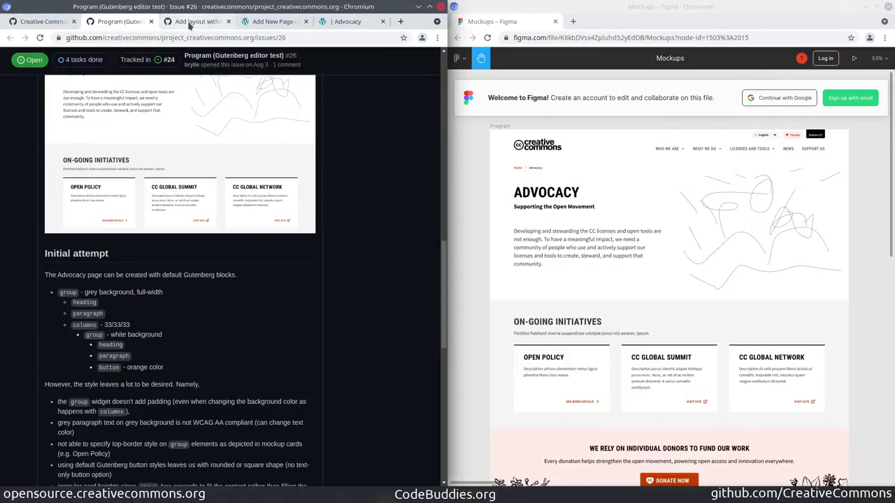
# - Return to the Advocacy page in the editor and compare its published version with the mockup
pyautogui.click(271, 22)
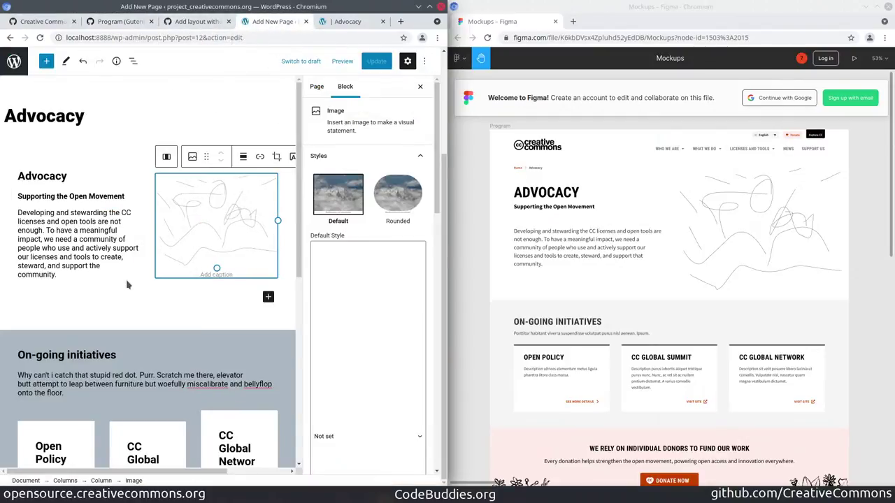
pyautogui.click(39, 210)
pyautogui.click(326, 21)
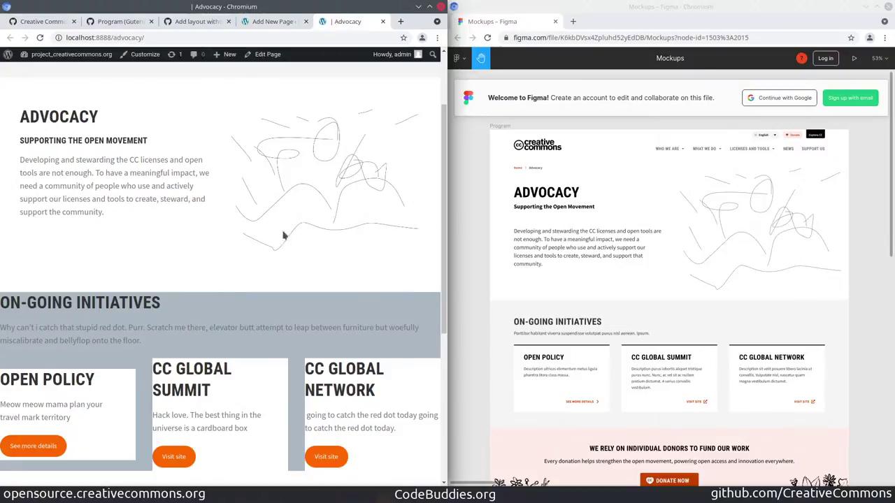
pyautogui.scroll(-2, 177, 204)
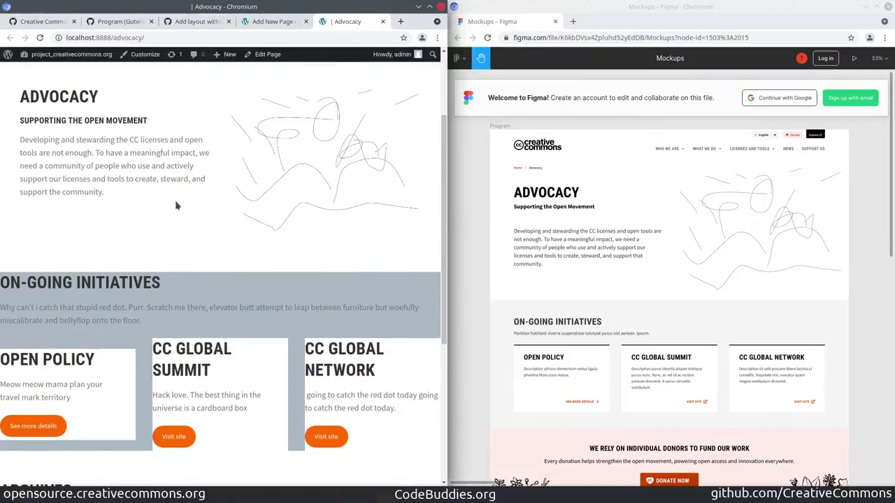
pyautogui.scroll(2, 56, 174)
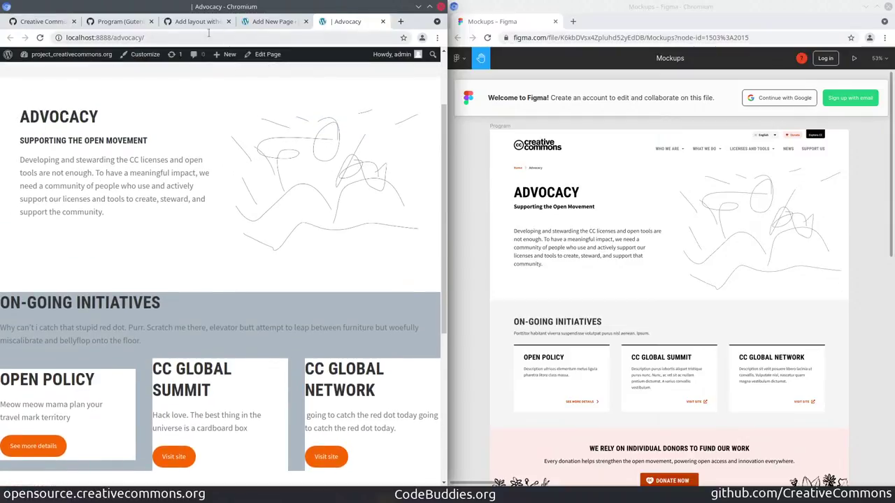
# - Return to the page editor and toggle the upper Columns block's white background color off and back on
pyautogui.click(272, 21)
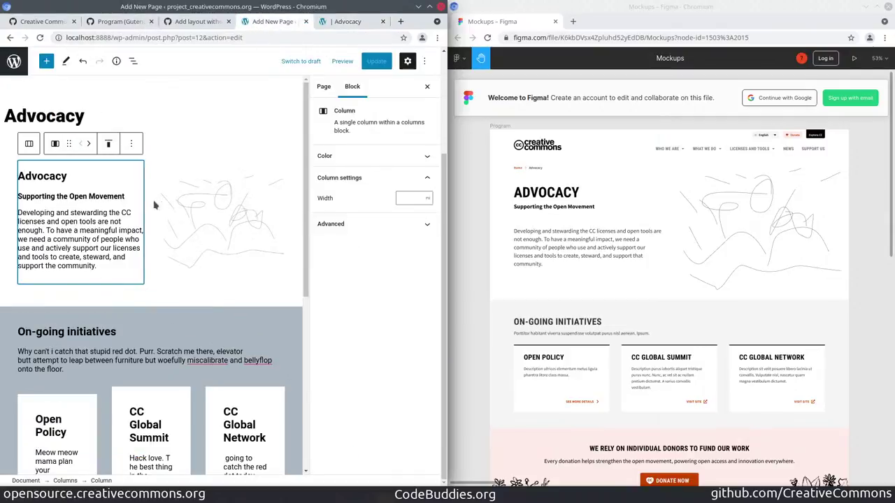
pyautogui.click(9, 196)
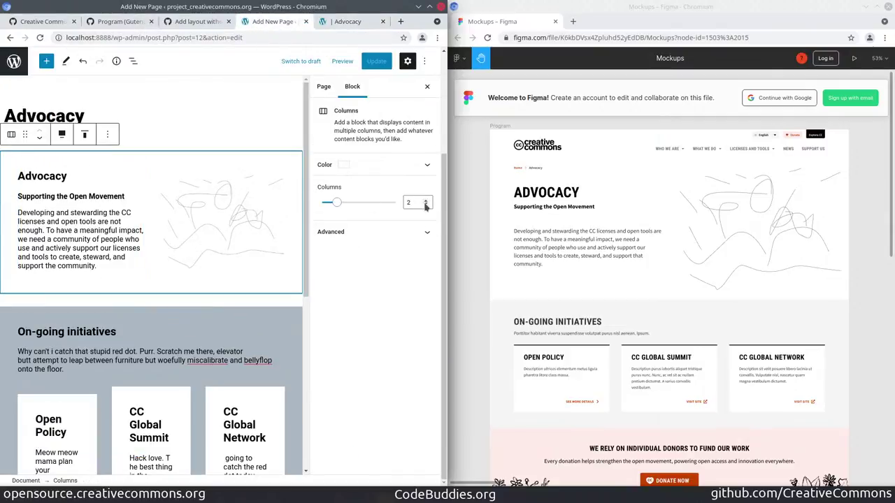
pyautogui.click(427, 167)
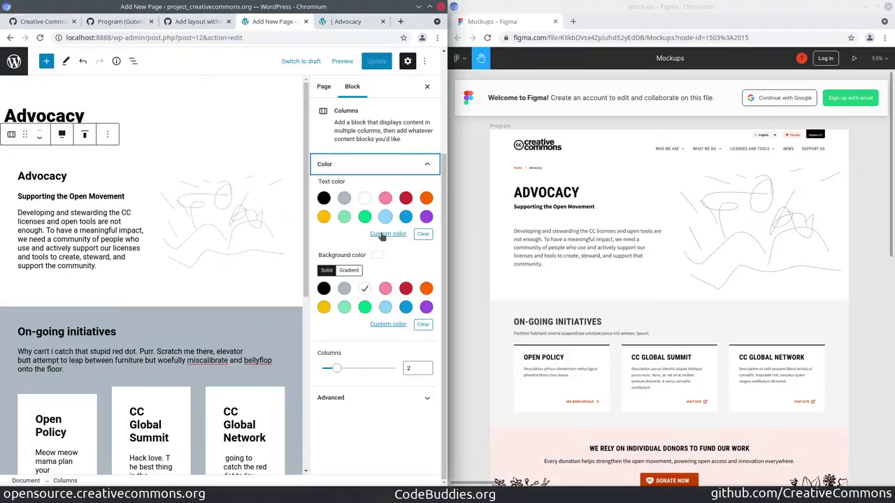
pyautogui.click(363, 288)
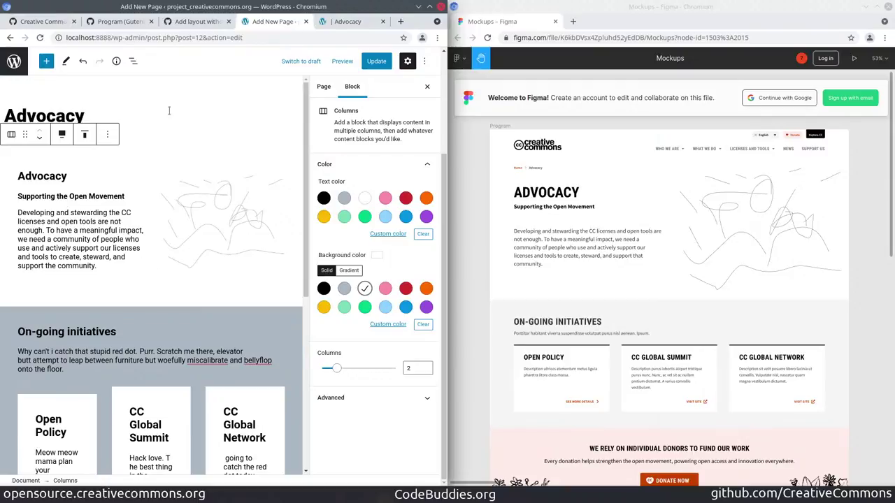
pyautogui.click(364, 289)
pyautogui.click(364, 289)
# - Inspect the On-going initiatives section's Group block, its heading and the paragraph below
pyautogui.scroll(-1, 173, 191)
pyautogui.click(18, 320)
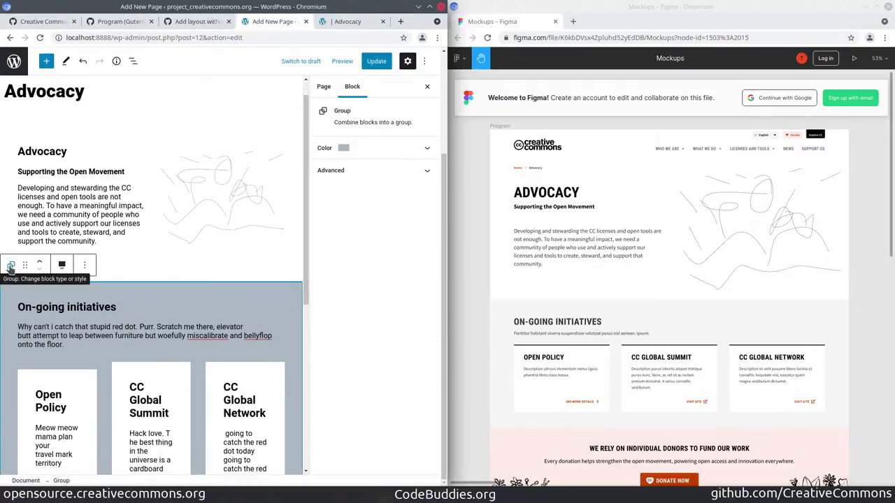
pyautogui.scroll(-2, 10, 270)
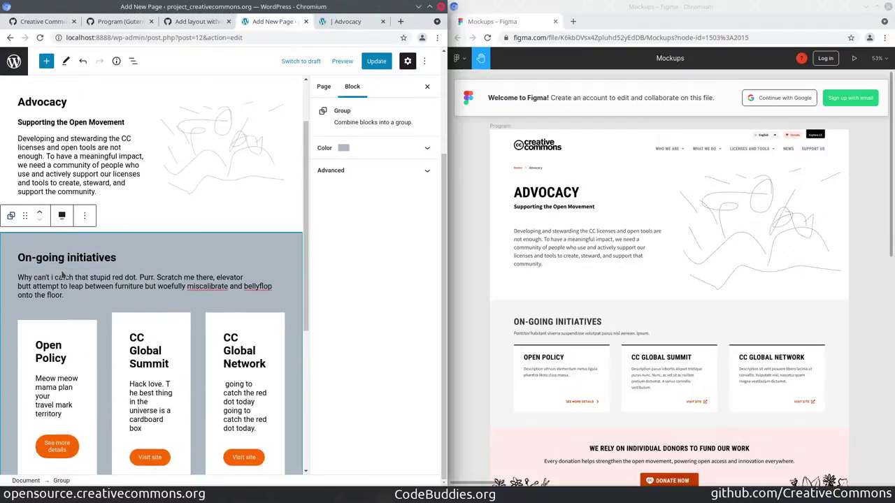
pyautogui.click(18, 257)
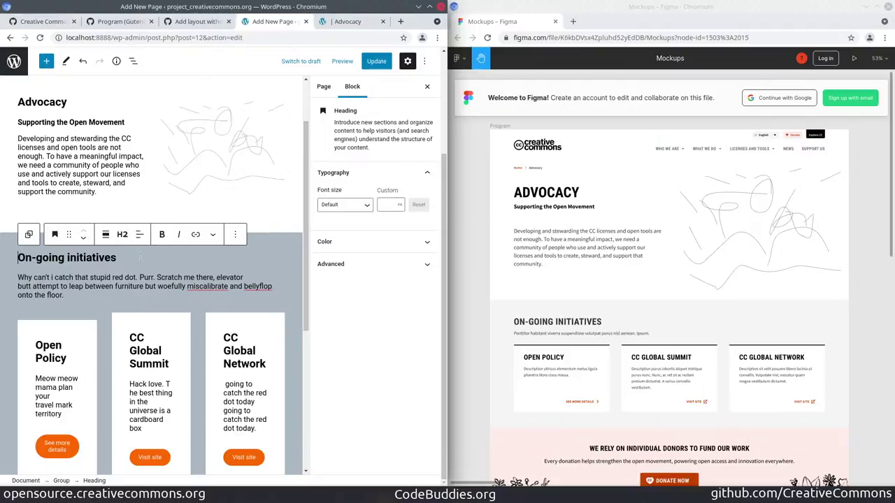
pyautogui.click(237, 278)
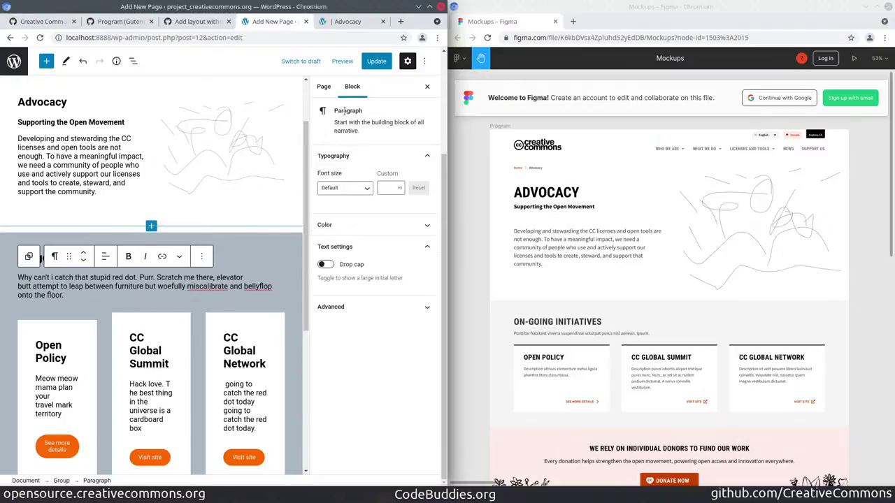
pyautogui.scroll(-1, 190, 321)
pyautogui.scroll(-1, 190, 321)
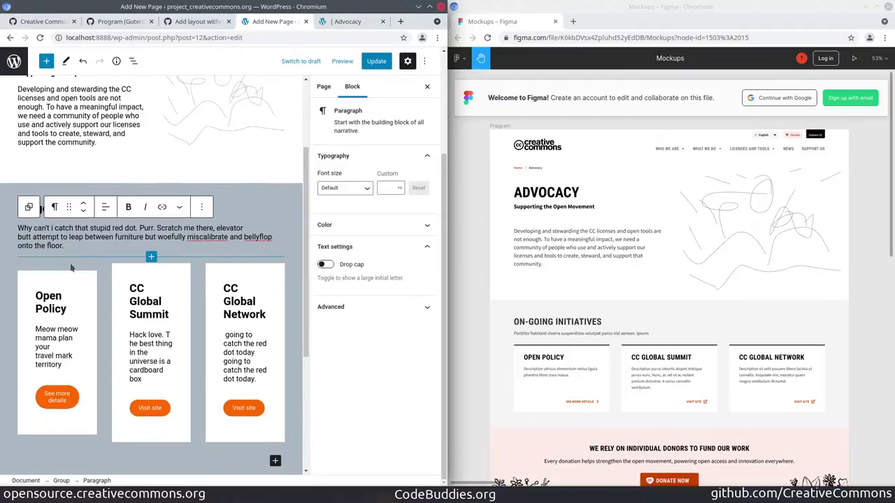
# - Inspect the Columns block holding the three initiative cards, the Open Policy card's Group and the enclosing section Group
pyautogui.click(70, 268)
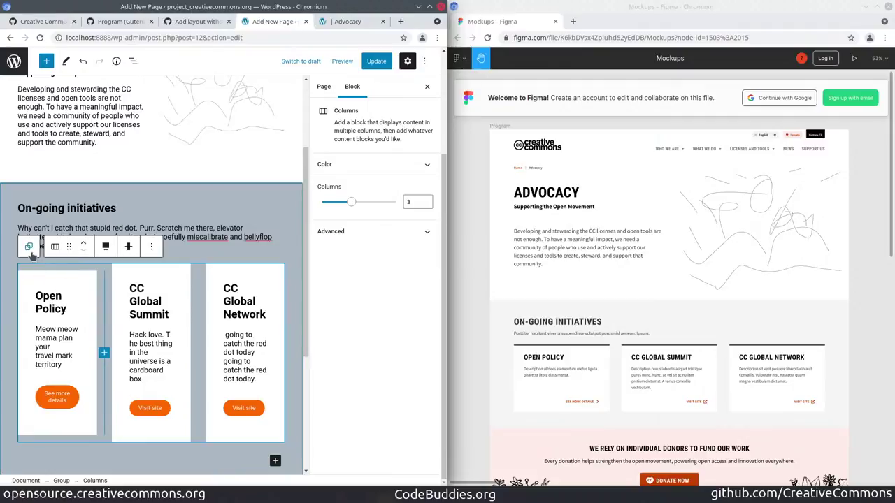
pyautogui.click(90, 279)
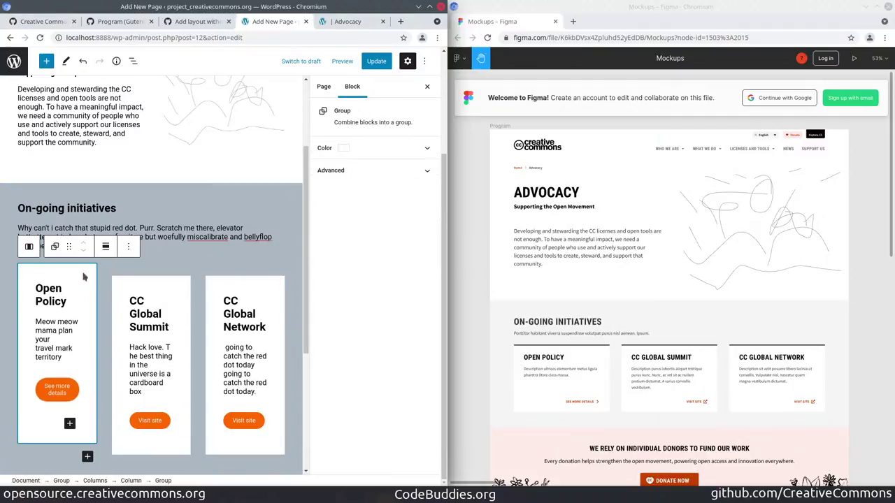
pyautogui.click(87, 280)
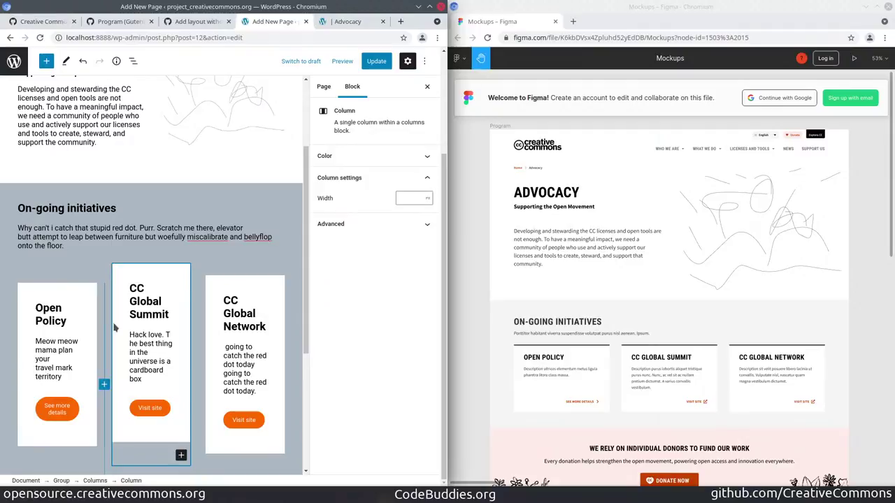
pyautogui.click(47, 280)
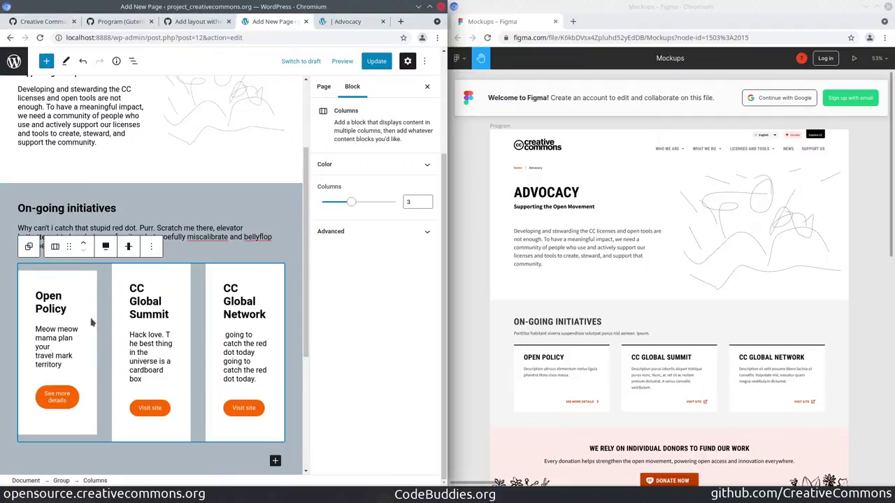
pyautogui.click(5, 199)
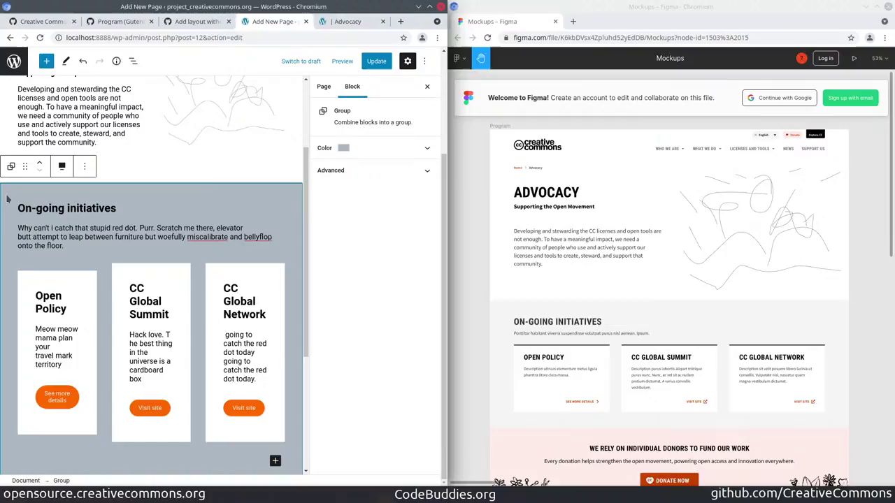
# - Inspect the Open Policy card's heading, paragraph and "See more details" button, and compare the cards with the mockup
pyautogui.click(54, 294)
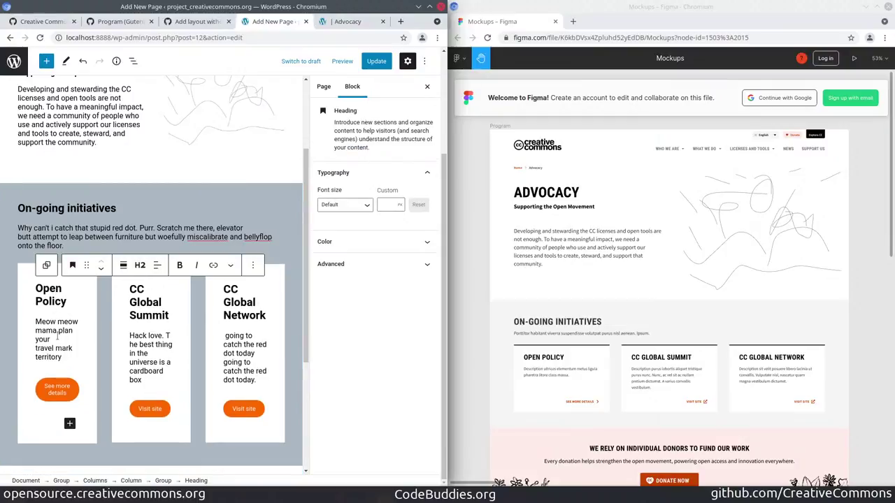
pyautogui.click(57, 333)
pyautogui.click(56, 388)
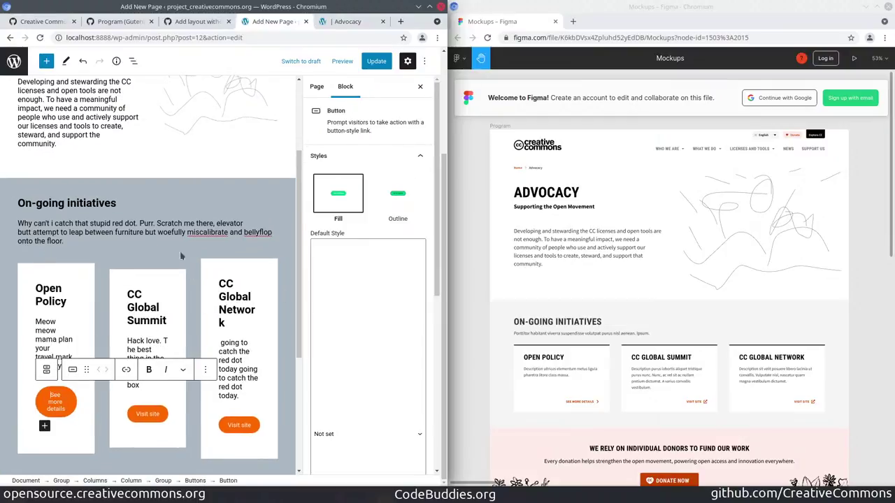
pyautogui.scroll(-1, 680, 408)
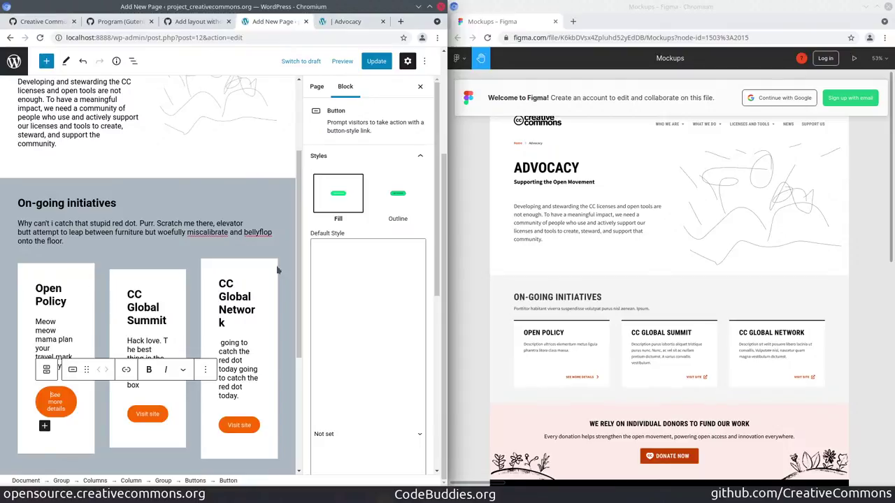
# - Check the options available for the three-card Columns block, and select the Open Policy card's Group
pyautogui.click(95, 266)
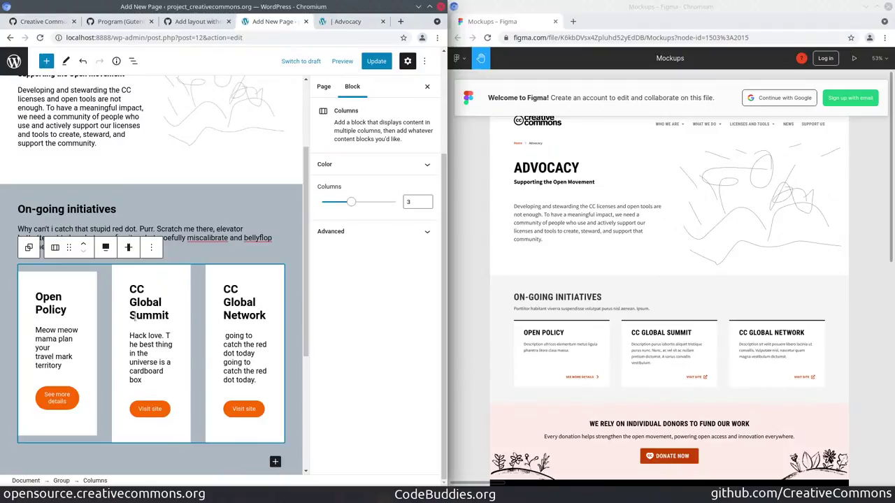
pyautogui.click(152, 248)
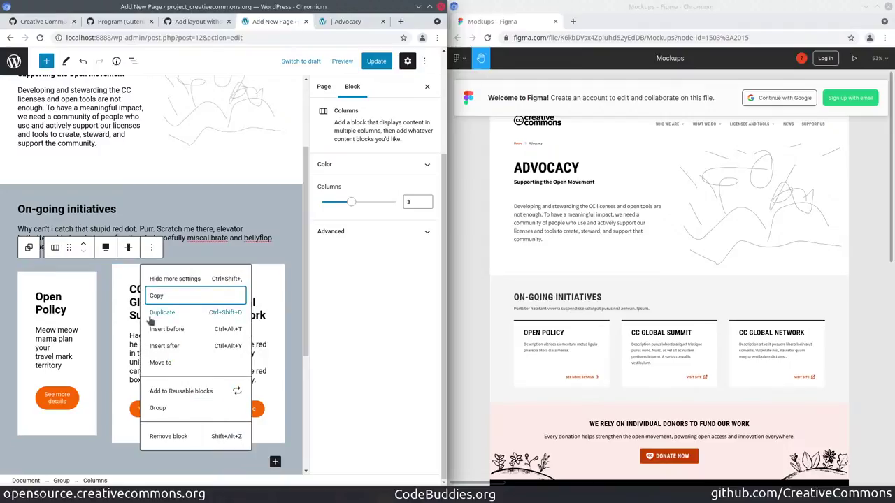
pyautogui.click(158, 407)
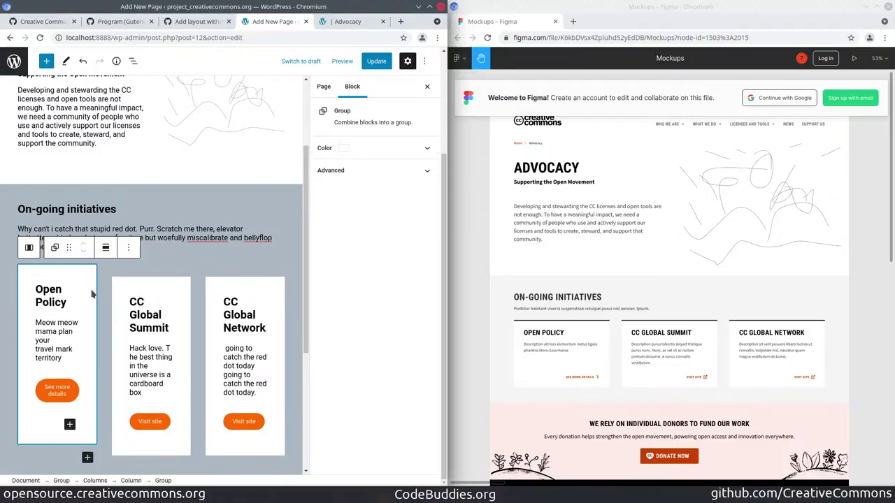
# - Review the advanced settings of the Open Policy Group, including the HTML element choices, HTML anchor and additional CSS classes
pyautogui.click(423, 170)
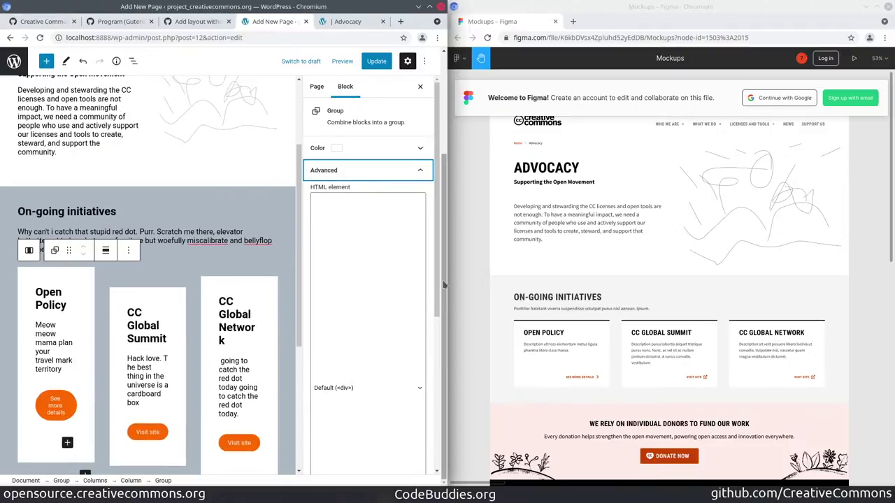
pyautogui.click(413, 396)
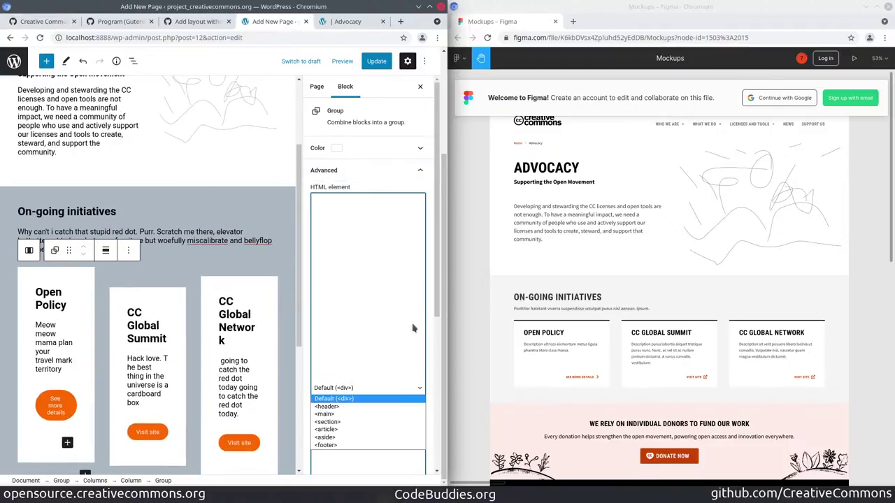
pyautogui.click(403, 178)
pyautogui.click(426, 170)
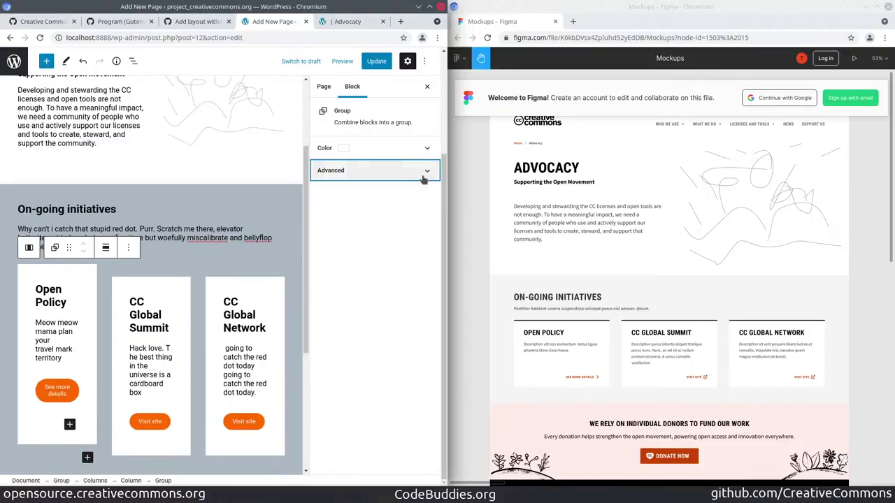
pyautogui.click(426, 171)
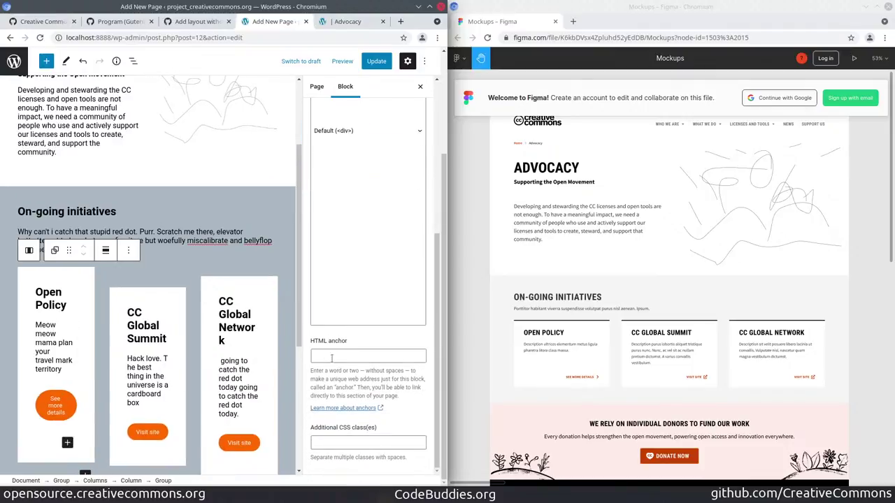
pyautogui.click(372, 441)
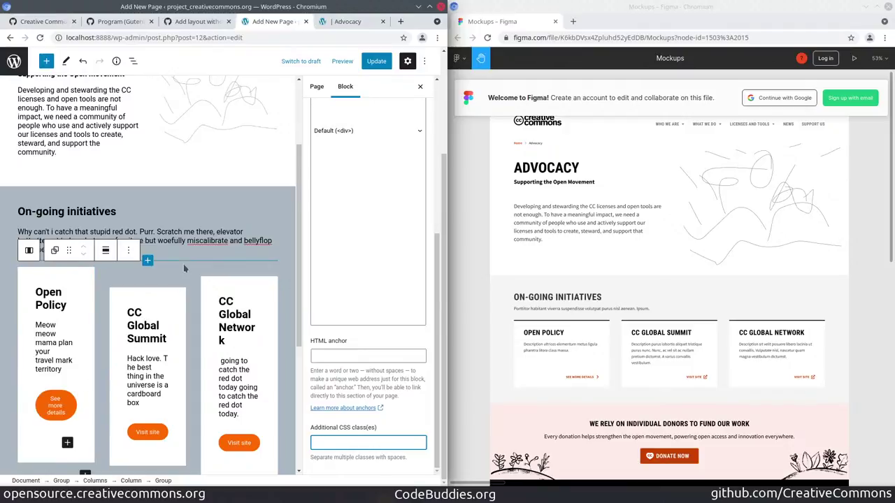
# - Check the three-card Columns block's advanced settings and the "See more details" button's styles against the mockup
pyautogui.click(145, 277)
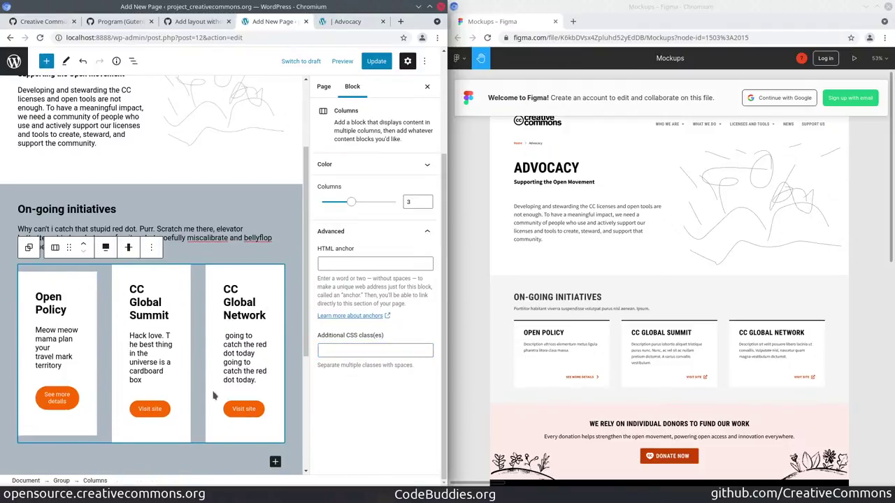
pyautogui.scroll(-1, 148, 332)
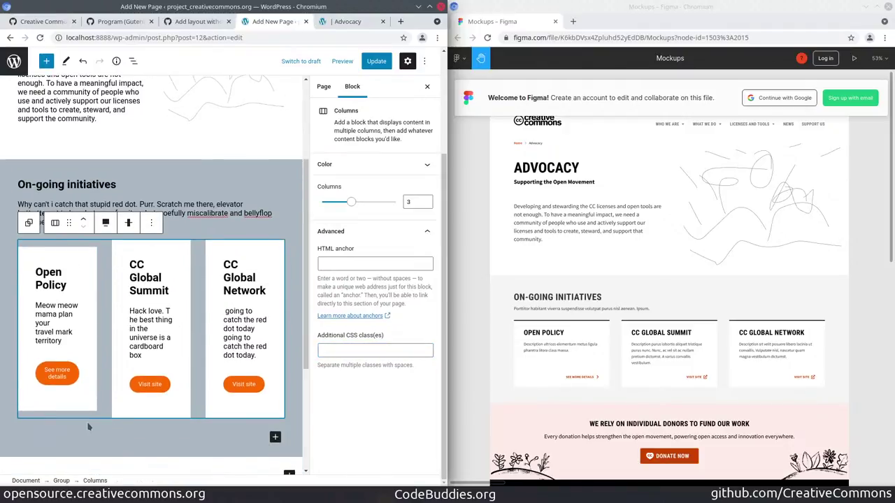
pyautogui.click(71, 382)
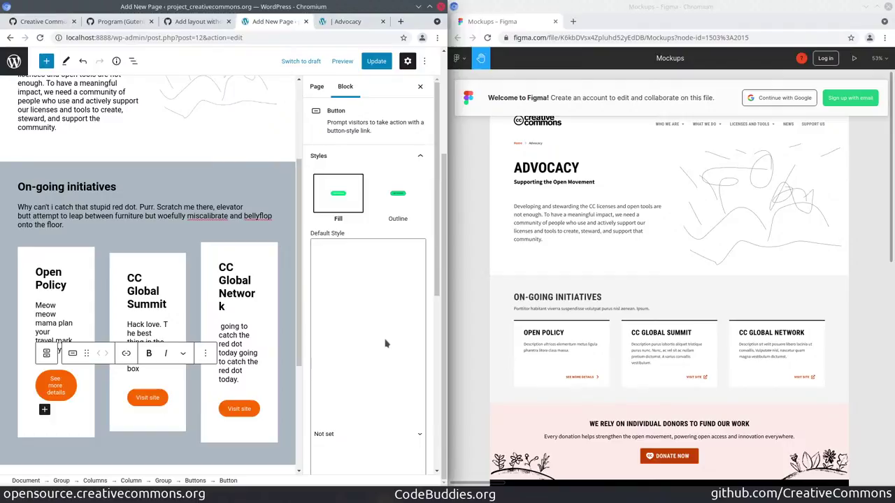
pyautogui.scroll(-1, 673, 455)
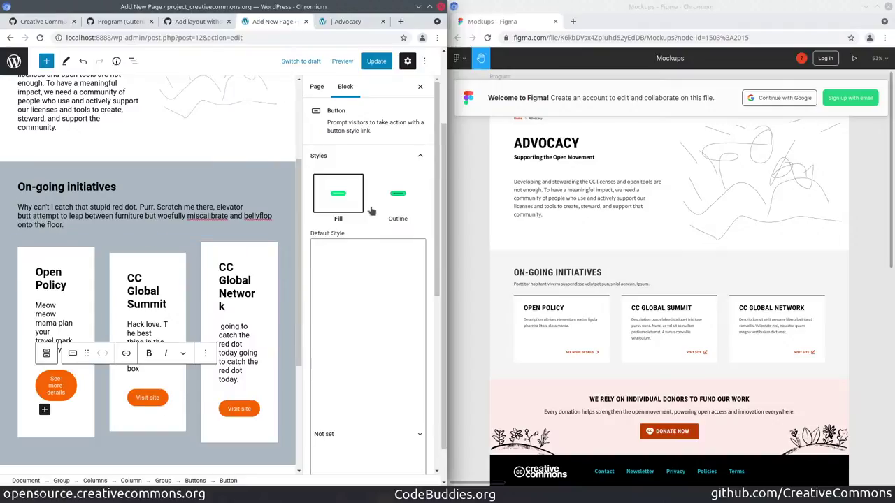
# - Toggle the On-going initiatives Group's gray background color off and back on to see its effect on the layout
pyautogui.scroll(2, 131, 258)
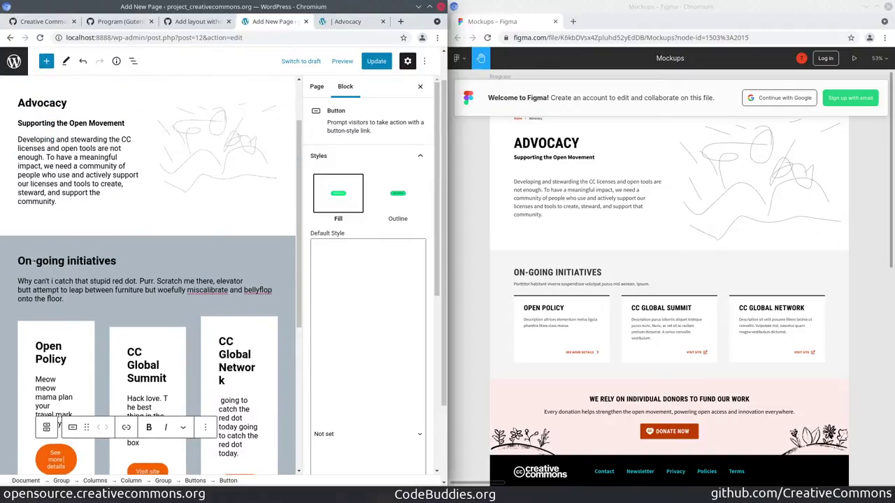
pyautogui.click(20, 295)
pyautogui.click(12, 284)
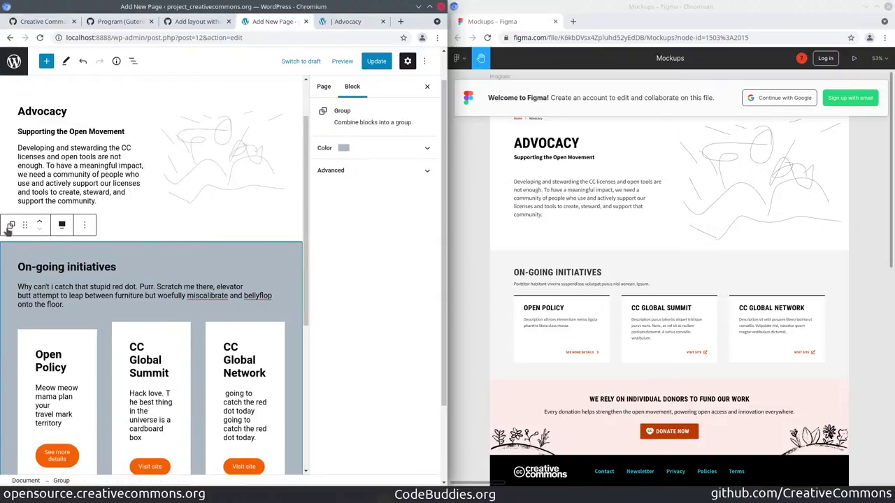
pyautogui.click(426, 149)
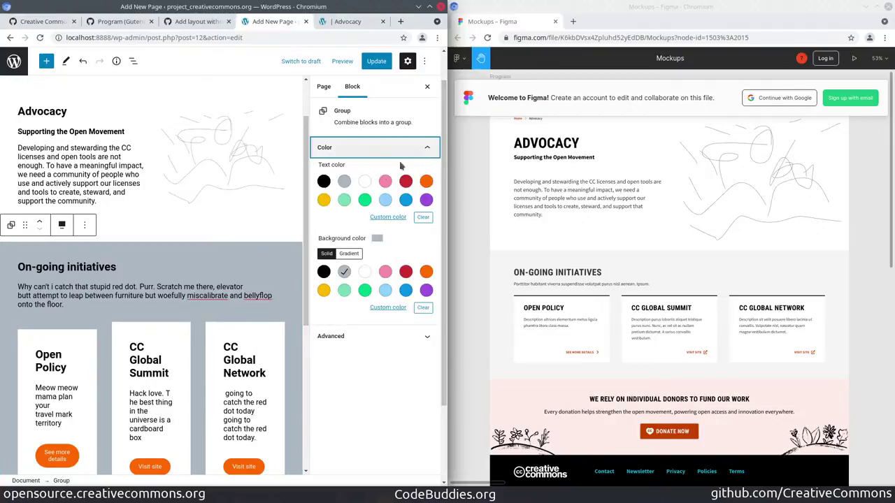
pyautogui.click(344, 272)
pyautogui.click(344, 272)
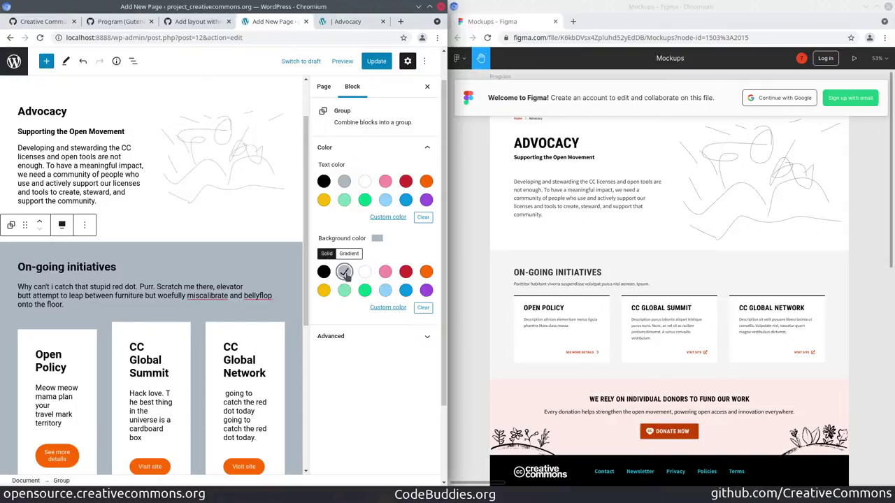
pyautogui.click(344, 271)
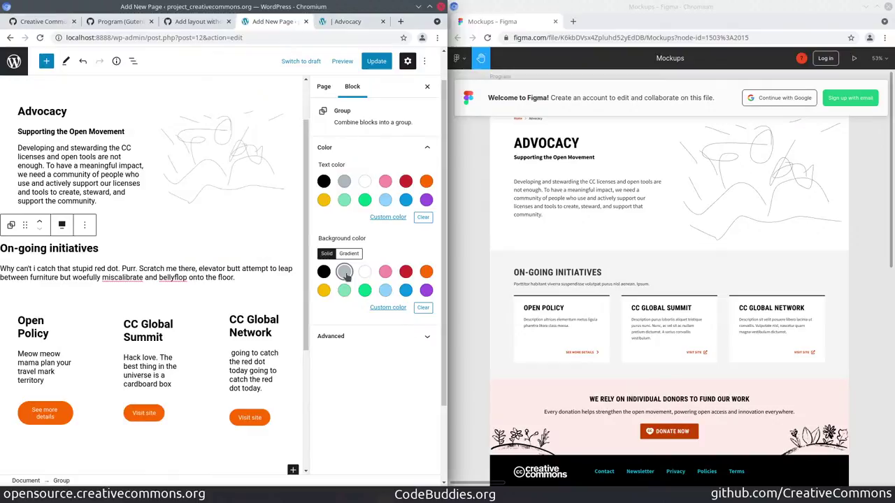
pyautogui.click(344, 273)
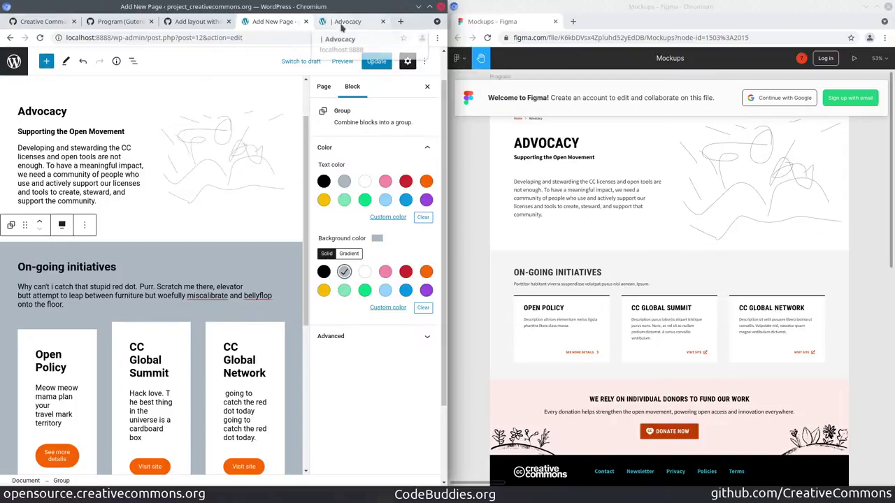
# - Update the edited page and reload the published Advocacy page to load its current layout
pyautogui.click(376, 61)
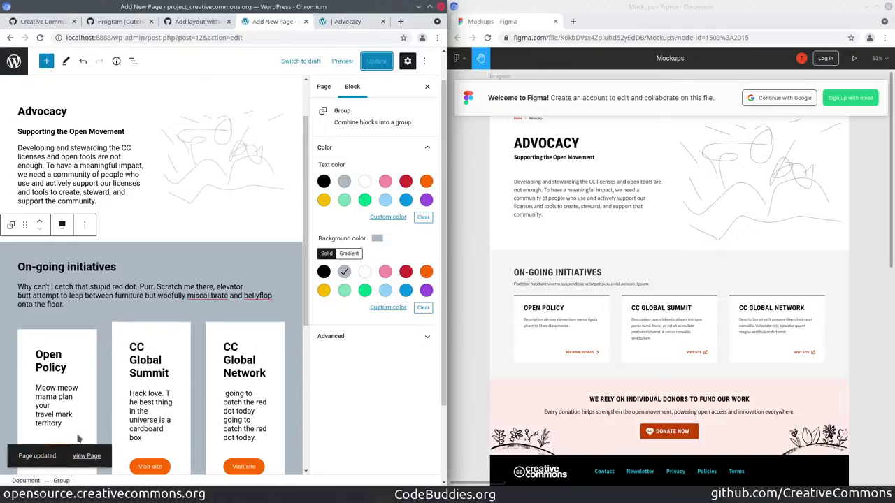
pyautogui.click(327, 17)
pyautogui.press('F5')
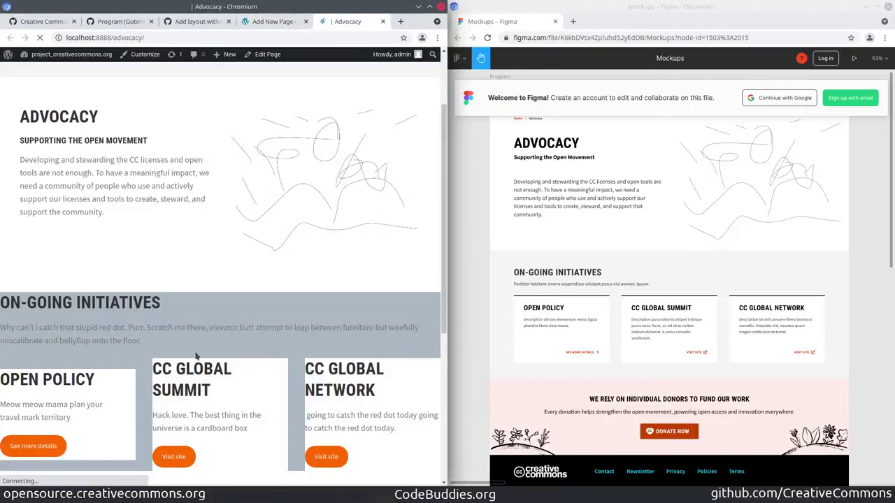
# - Compare the published Advocacy page's header and On-going initiatives cards with the Figma mockup, checking padding, card heights and button styles
pyautogui.scroll(-1, 226, 221)
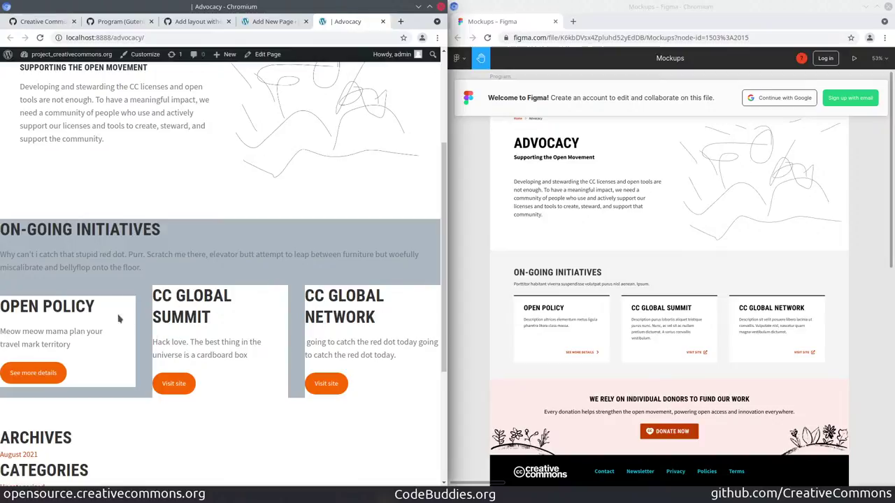
pyautogui.scroll(1, 183, 282)
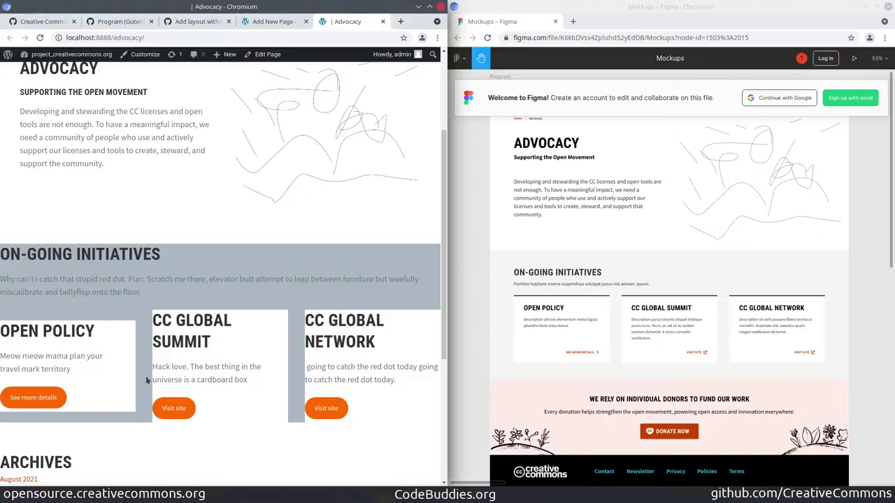
pyautogui.scroll(1, 122, 258)
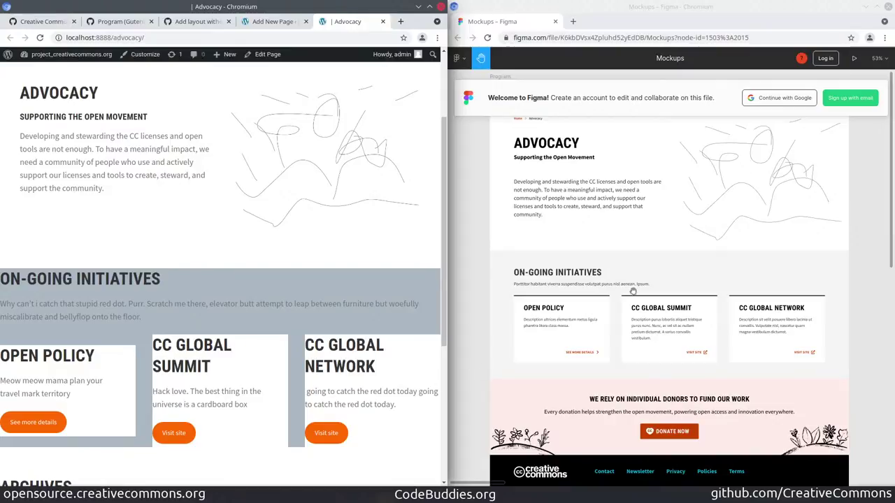
pyautogui.scroll(2, 226, 289)
pyautogui.scroll(-1, 240, 284)
pyautogui.scroll(-3, 240, 284)
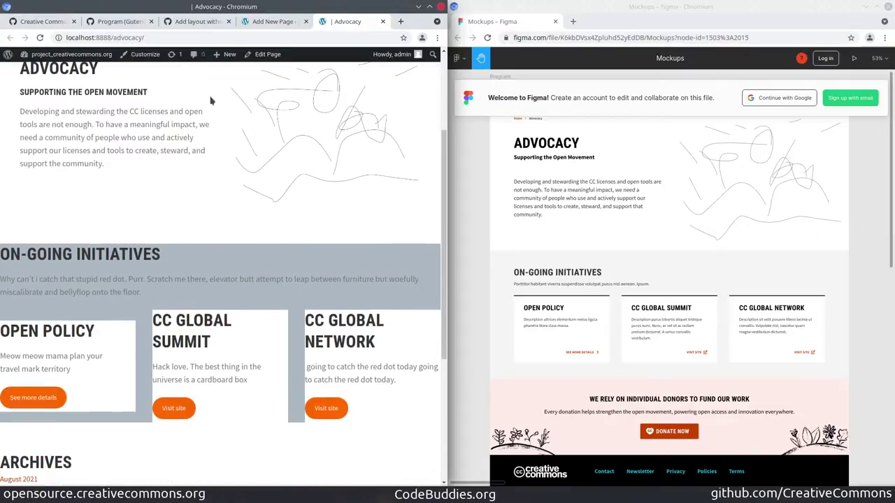
# - Return to GitHub issue #26, Program (Gutenberg editor test), and review its Initial attempt notes, task description and workflow checklist
pyautogui.click(120, 21)
pyautogui.scroll(-1, 270, 309)
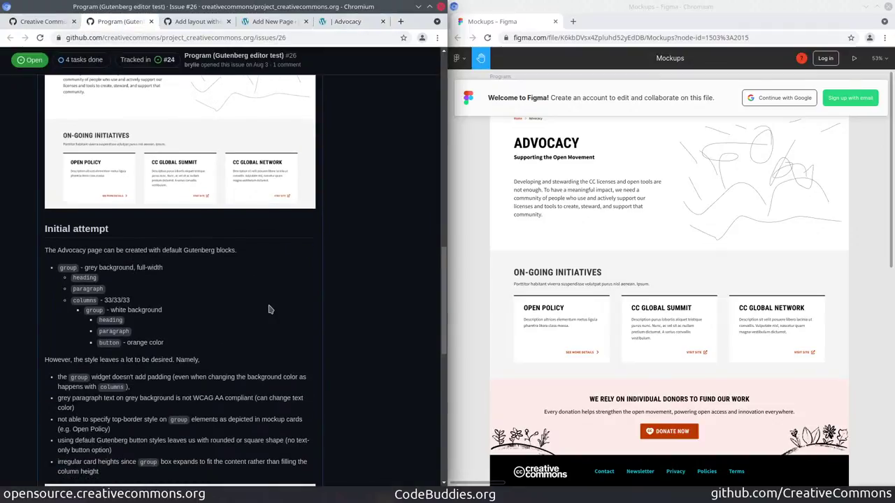
pyautogui.scroll(6, 269, 308)
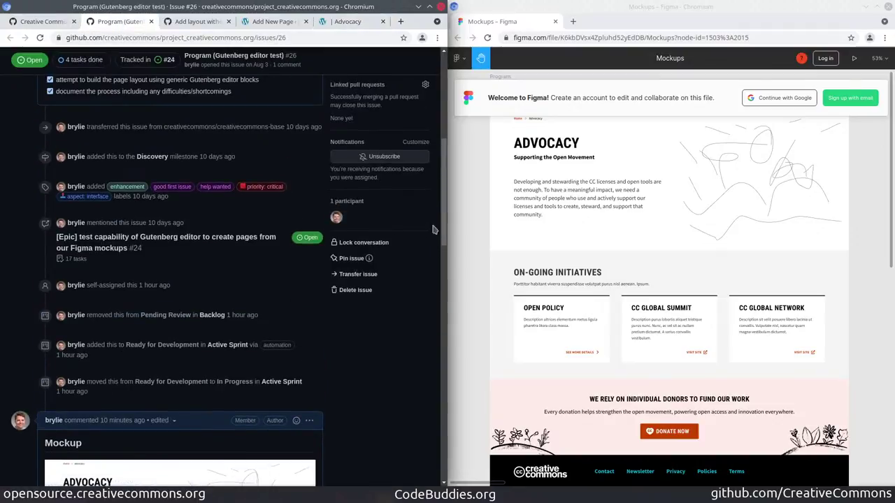
pyautogui.moveTo(436, 230); pyautogui.dragTo(437, 76)
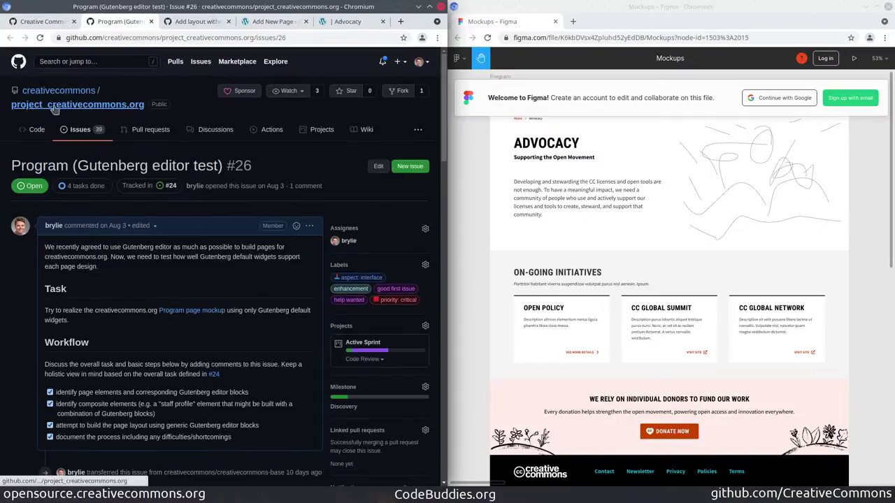